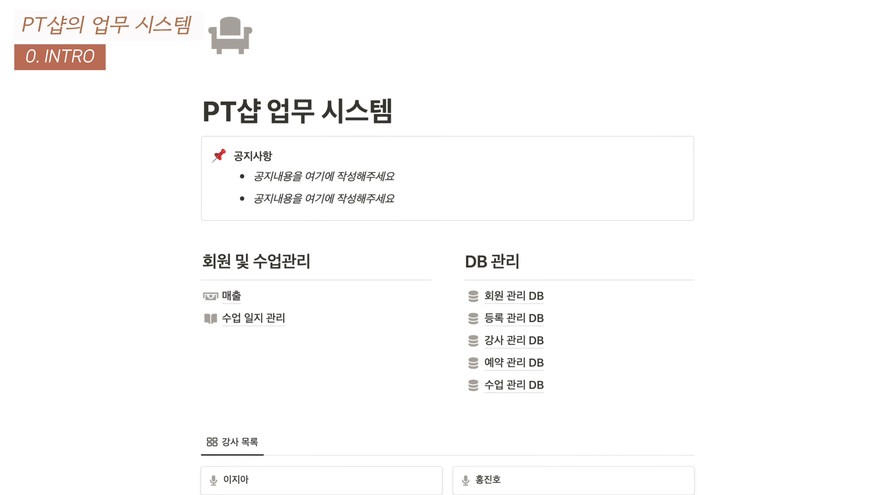
Delete '관리' from the home page title, leaving 'PT샵 업무 시스템', then open the 회원 관리 DB
{"action": "scroll", "coordinate": [447, 248], "scroll_direction": "down", "scroll_amount": 5}
{"action": "scroll", "coordinate": [447, 248], "scroll_direction": "down", "scroll_amount": 2}
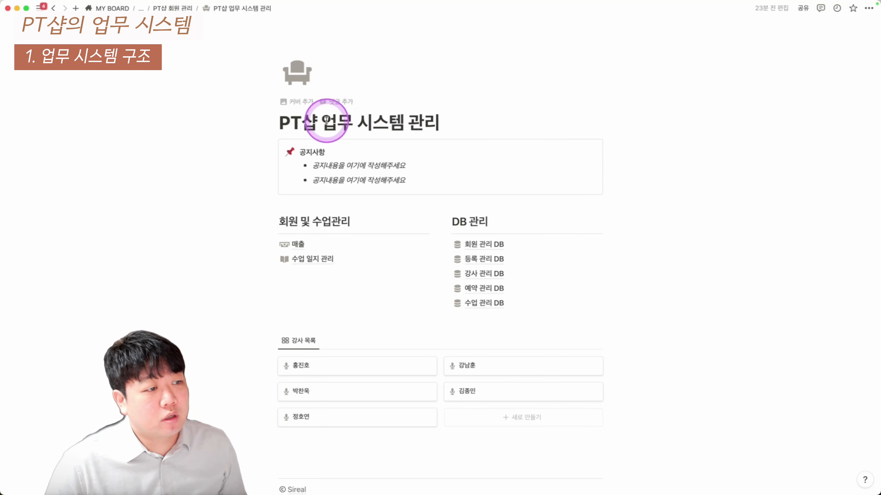
{"action": "left_click_drag", "start_coordinate": [322, 122], "coordinate": [468, 123]}
{"action": "left_click", "coordinate": [508, 123]}
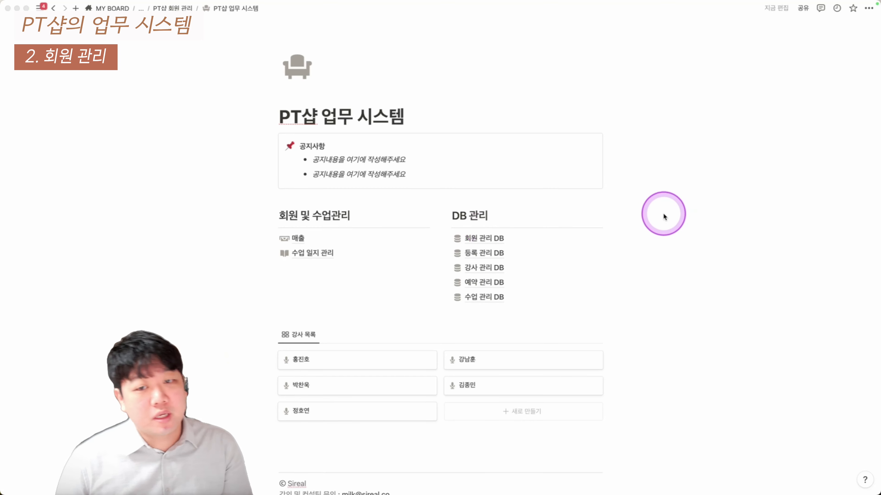
{"action": "left_click", "coordinate": [483, 239]}
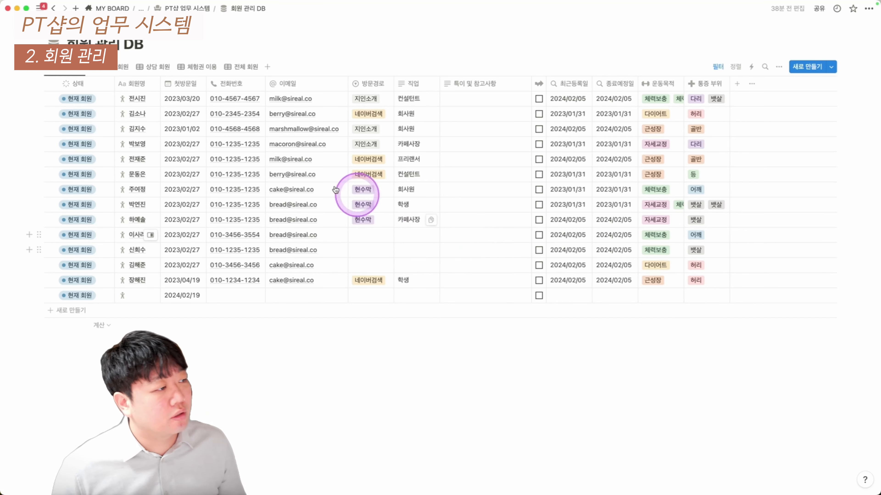
Browse the current and expired member views, then add a new row in the 상담 회원 view
{"action": "left_click", "coordinate": [85, 102]}
{"action": "left_click_drag", "start_coordinate": [92, 150], "coordinate": [97, 270]}
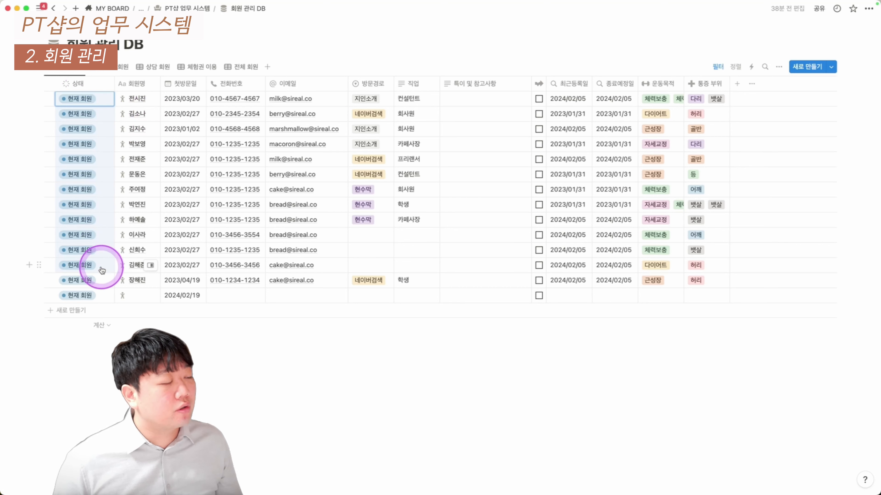
{"action": "left_click", "coordinate": [113, 74]}
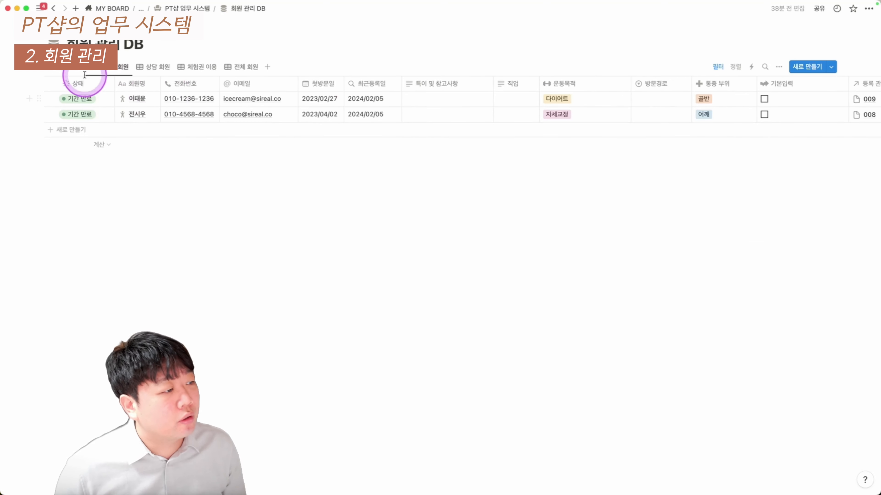
{"action": "left_click", "coordinate": [72, 71]}
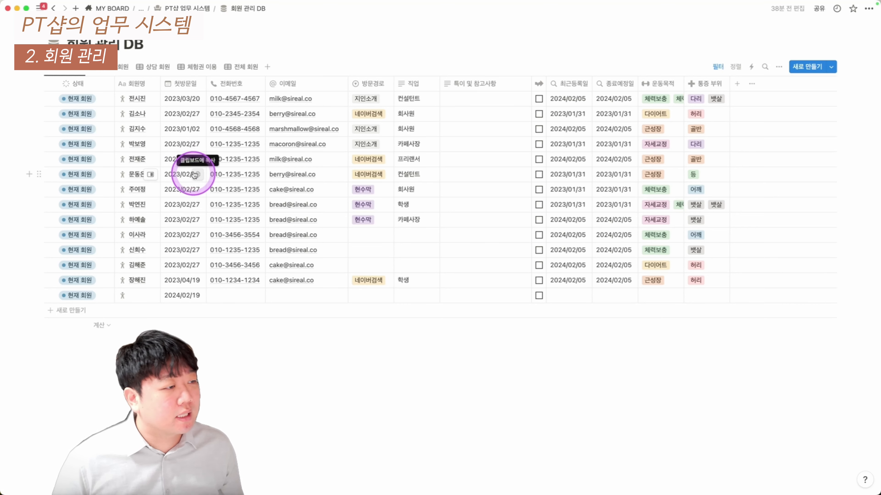
{"action": "left_click", "coordinate": [158, 73]}
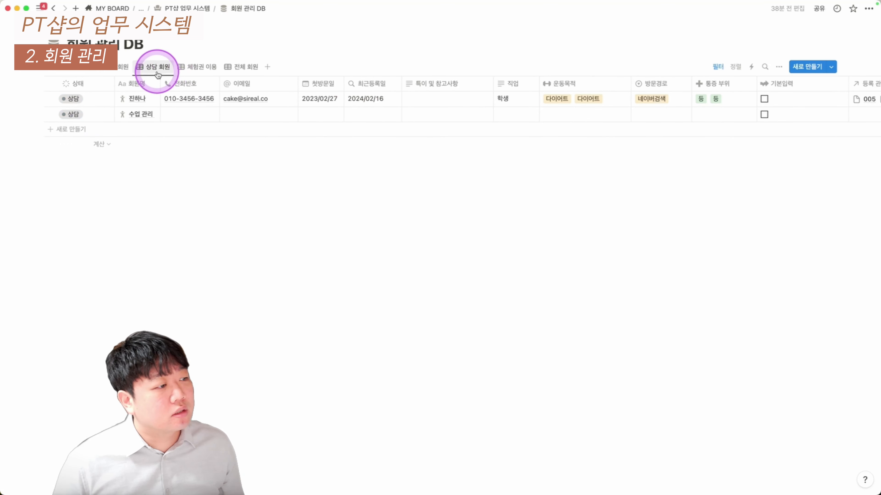
{"action": "left_click", "coordinate": [85, 130]}
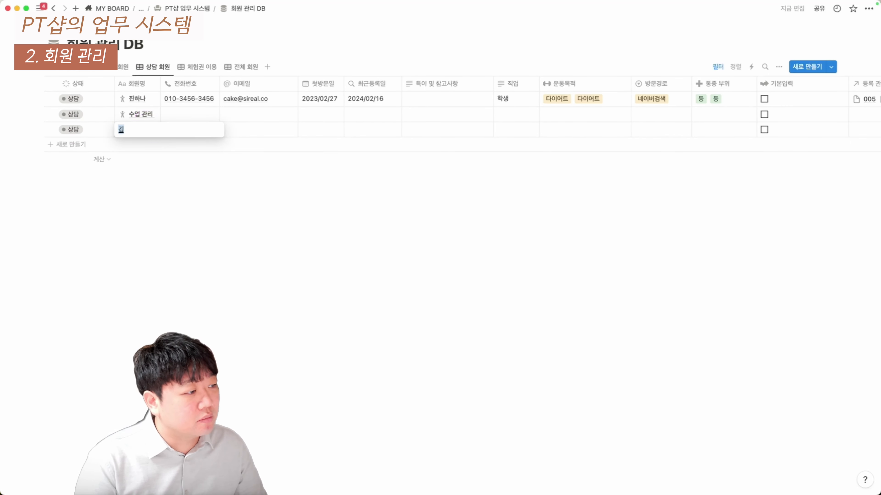
Enter the new member's name, phone number, e-mail and a 첫방문일 of 2024/02/17
{"action": "key", "text": "Tab"}
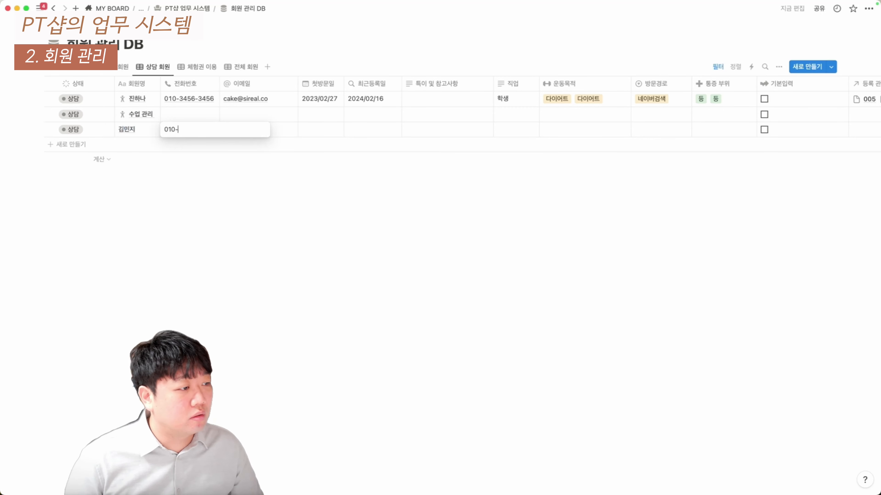
{"action": "key", "text": "Tab"}
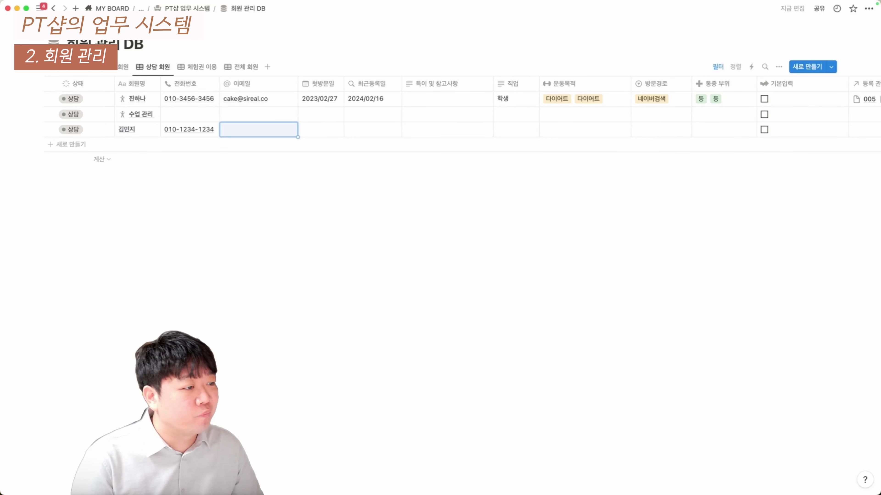
{"action": "key", "text": "Escape"}
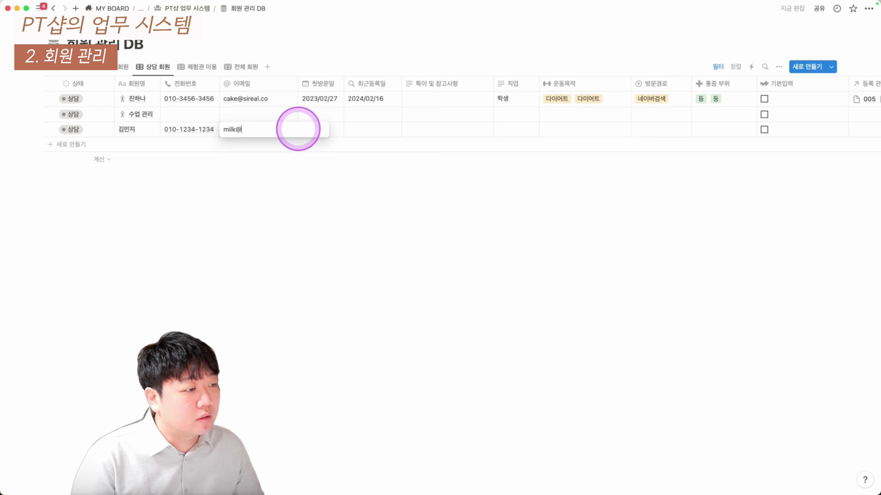
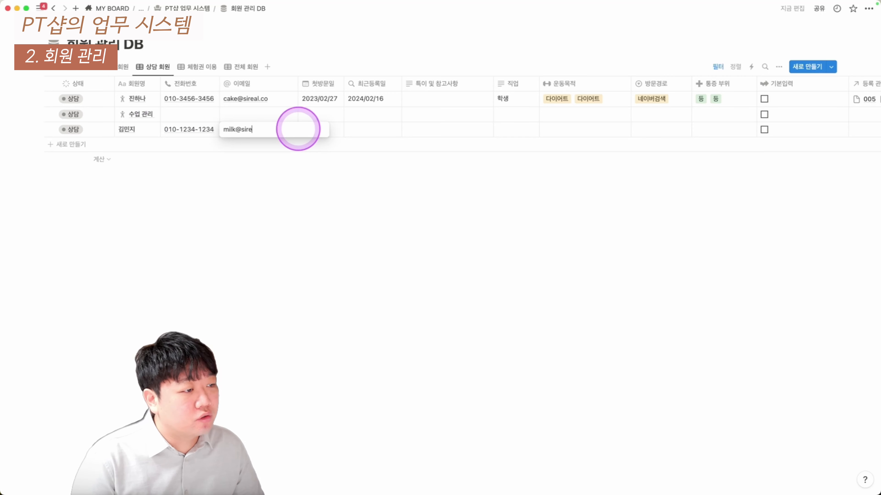
{"action": "key", "text": "Tab"}
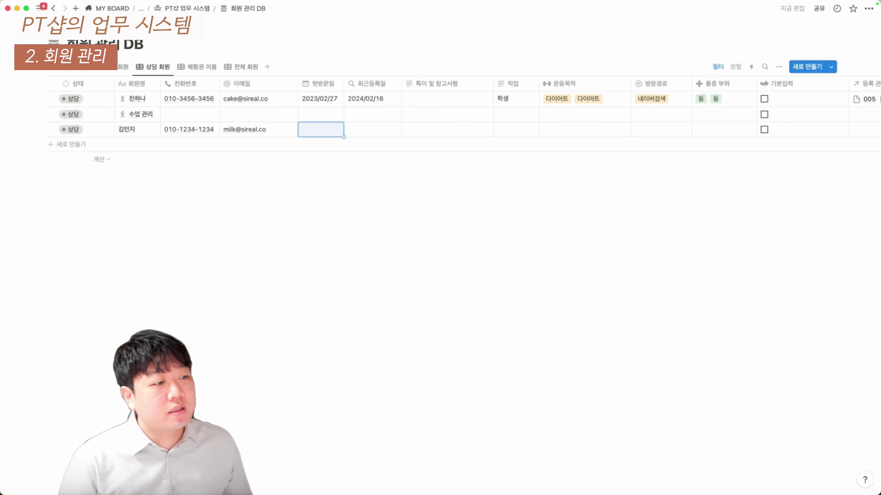
{"action": "left_click", "coordinate": [320, 126]}
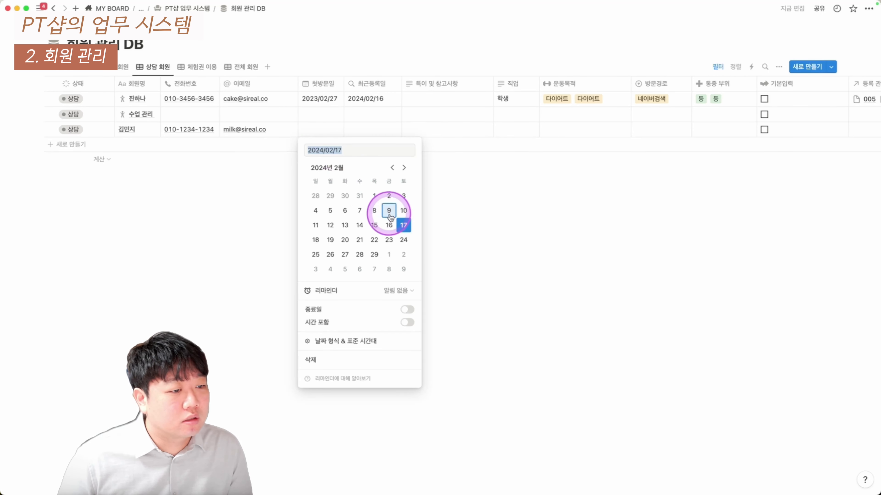
{"action": "left_click", "coordinate": [401, 226]}
{"action": "left_click", "coordinate": [359, 105]}
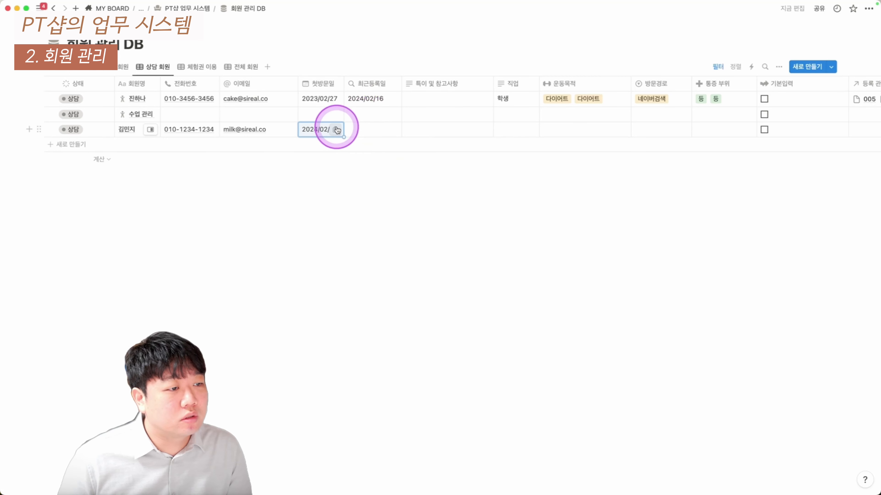
Hide the 최근등록일 column and write the note '다이어트 목적, 네이버 검색'
{"action": "left_click", "coordinate": [377, 84]}
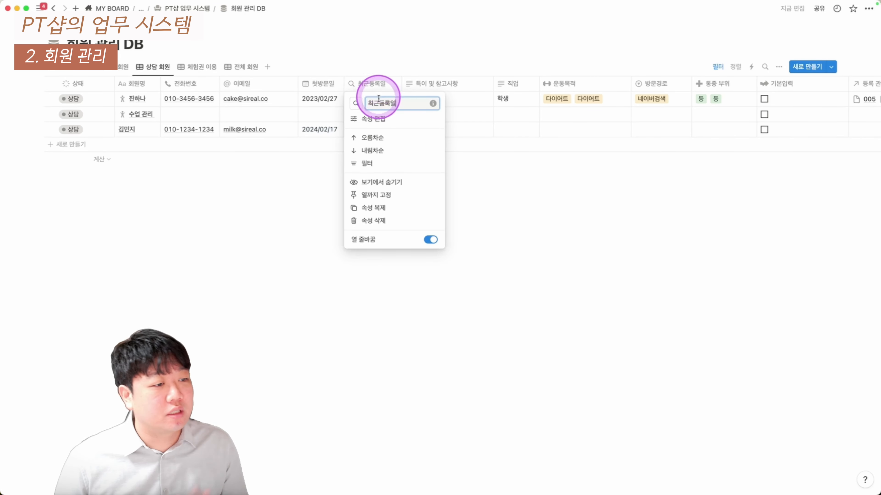
{"action": "left_click", "coordinate": [384, 178]}
{"action": "left_click", "coordinate": [374, 128]}
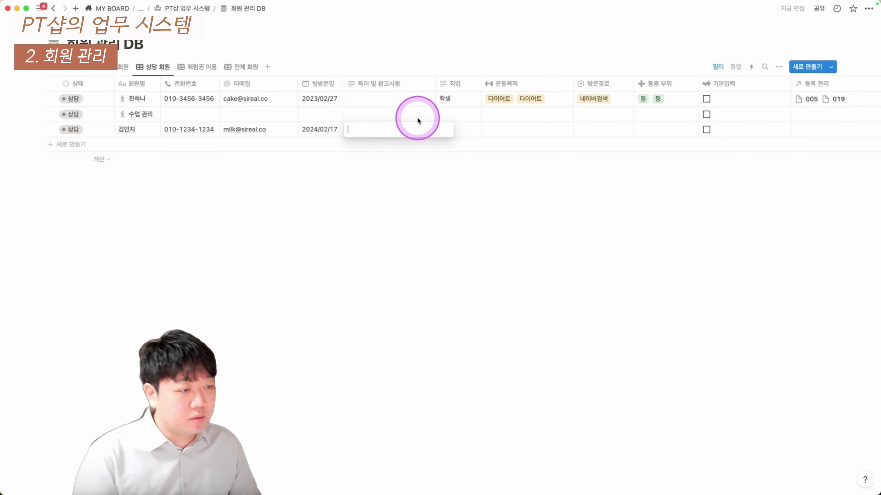
{"action": "type", "text": "and"}
{"action": "key", "text": "BackSpace"}
{"action": "key", "text": "BackSpace"}
{"action": "key", "text": "BackSpace"}
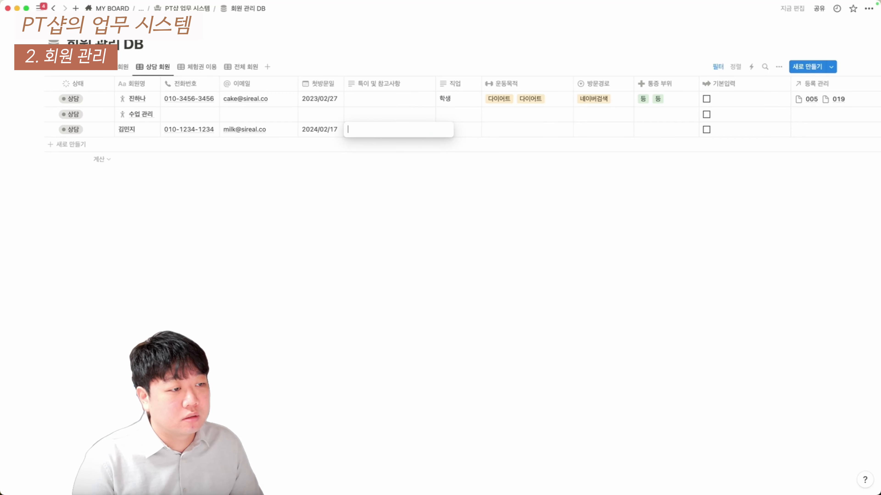
{"action": "type", "text": "당"}
{"action": "type", "text": "이어트 목적, "}
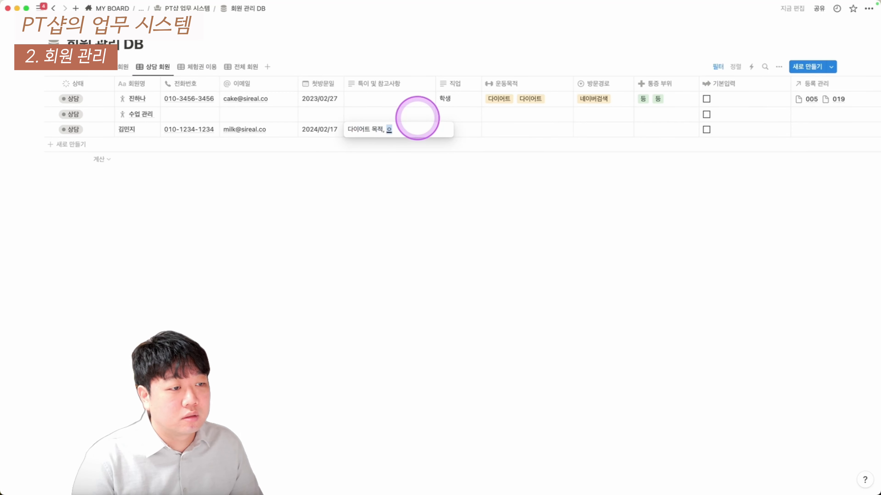
{"action": "type", "text": "네이버 검색"}
{"action": "key", "text": "Escape"}
Move 방문경로 before 직업, set it to 지인소개, shorten the note to '다이어트 목적', job 카페 사장님
{"action": "left_click_drag", "start_coordinate": [595, 83], "coordinate": [456, 73]}
{"action": "left_click", "coordinate": [454, 128]}
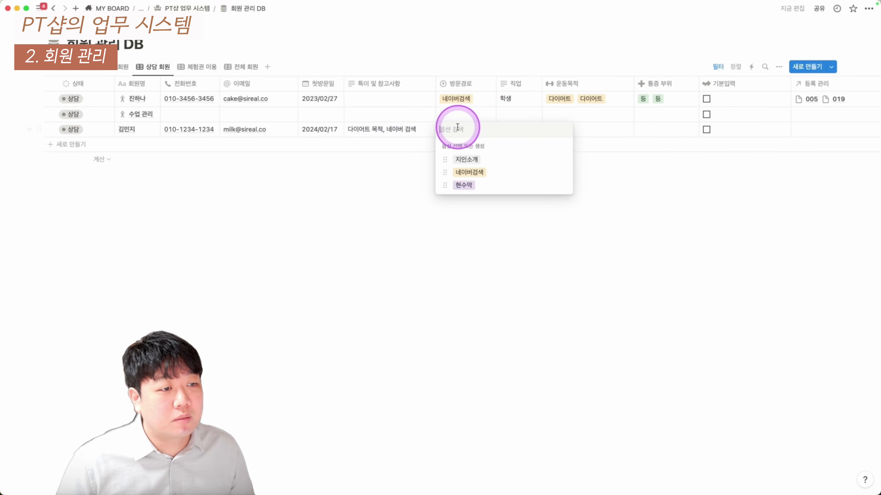
{"action": "left_click", "coordinate": [479, 160]}
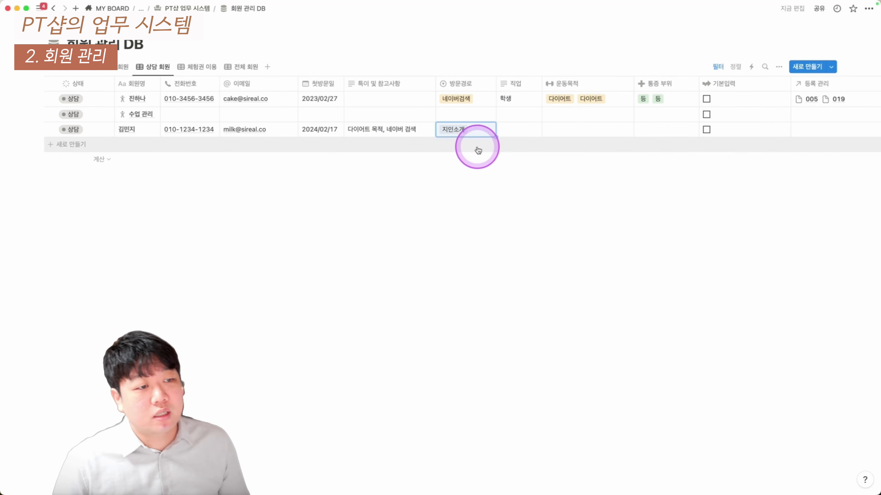
{"action": "left_click", "coordinate": [410, 132]}
{"action": "key", "text": "BackSpace"}
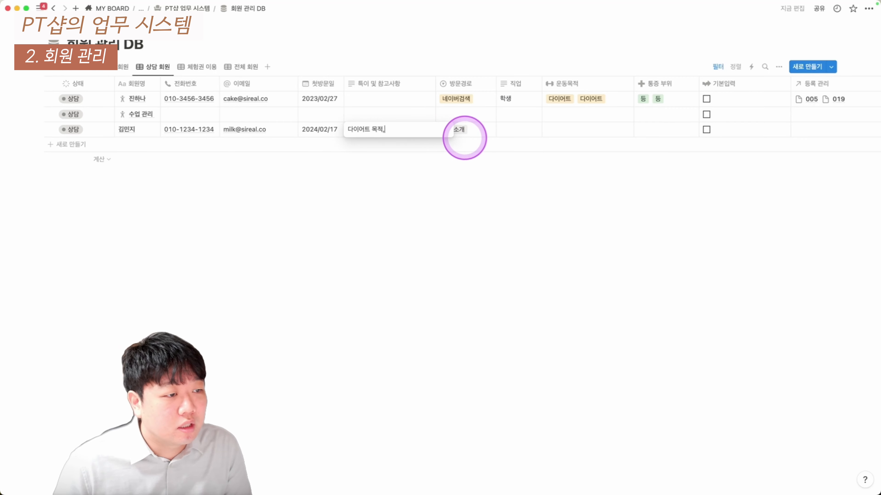
{"action": "left_click", "coordinate": [506, 131]}
{"action": "left_click", "coordinate": [521, 128]}
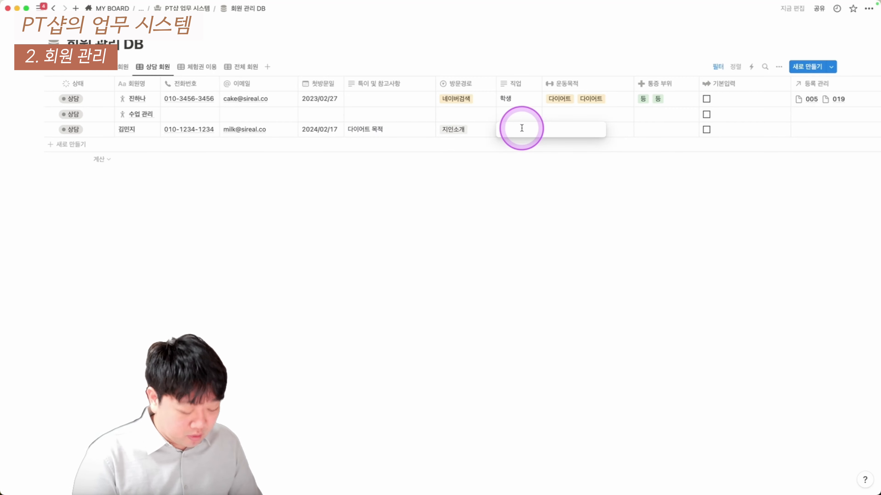
{"action": "type", "text": "카페 살"}
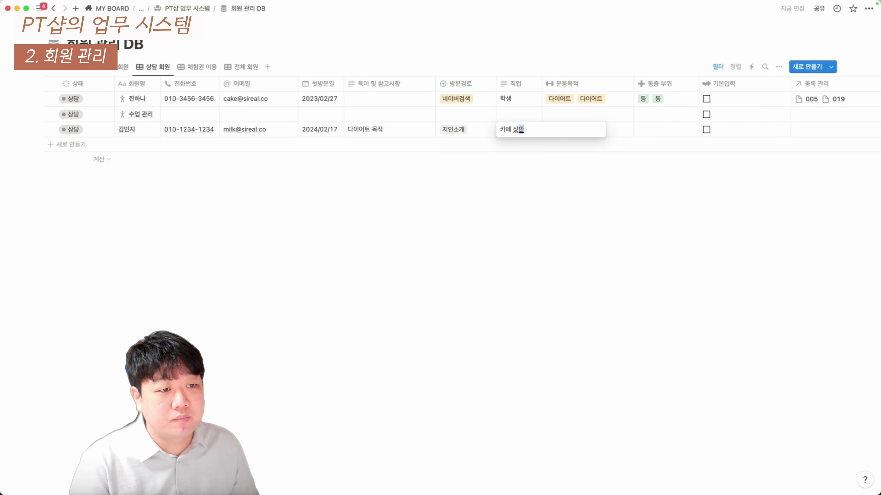
{"action": "key", "text": "BackSpace"}
{"action": "key", "text": "BackSpace"}
{"action": "key", "text": "BackSpace"}
{"action": "type", "text": "사장님"}
{"action": "key", "text": "Tab"}
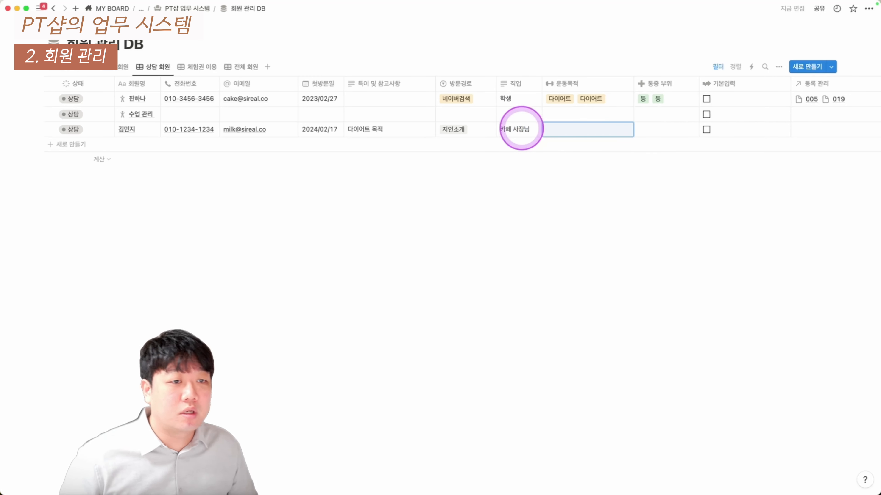
Move 기본입력 between 직업 and 운동목적, hide 종료예정일, and open the member's page beside the table
{"action": "left_click", "coordinate": [589, 133]}
{"action": "key", "text": "Escape"}
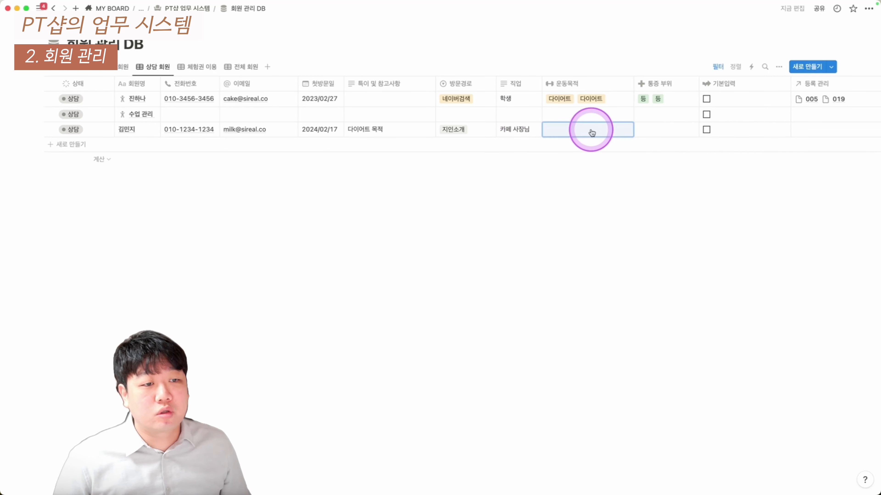
{"action": "left_click_drag", "start_coordinate": [720, 89], "coordinate": [560, 167]}
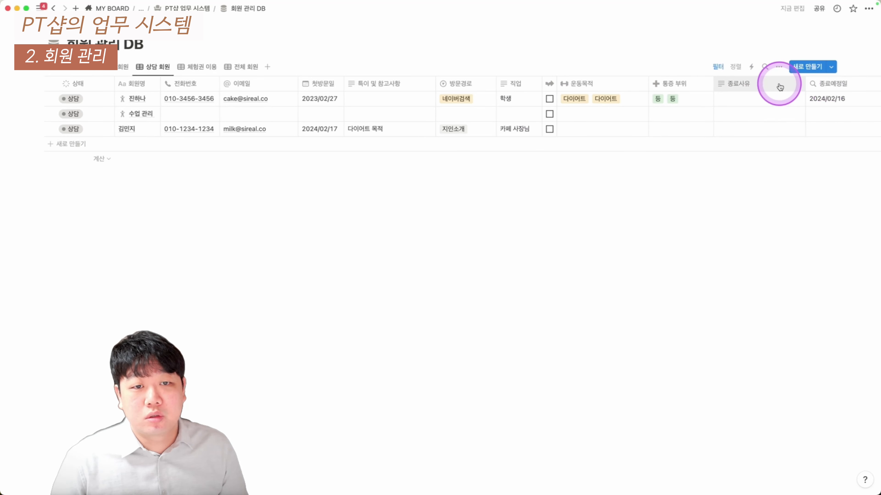
{"action": "left_click", "coordinate": [820, 87]}
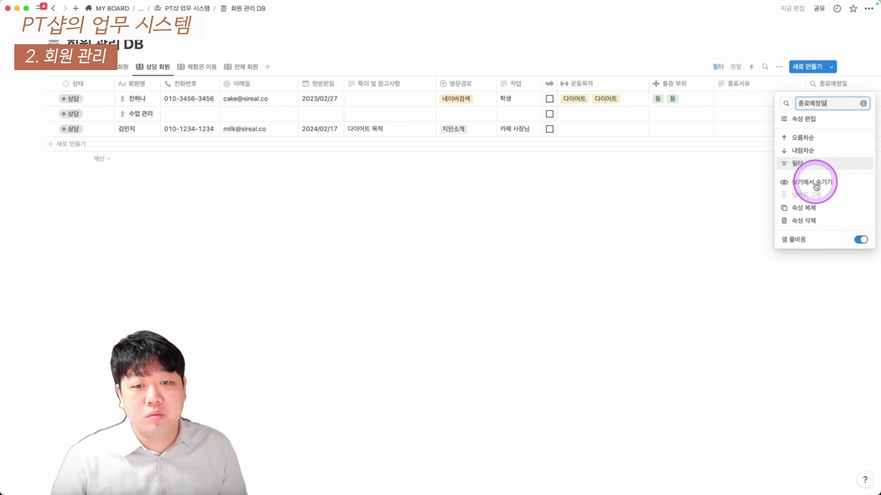
{"action": "left_click", "coordinate": [815, 181]}
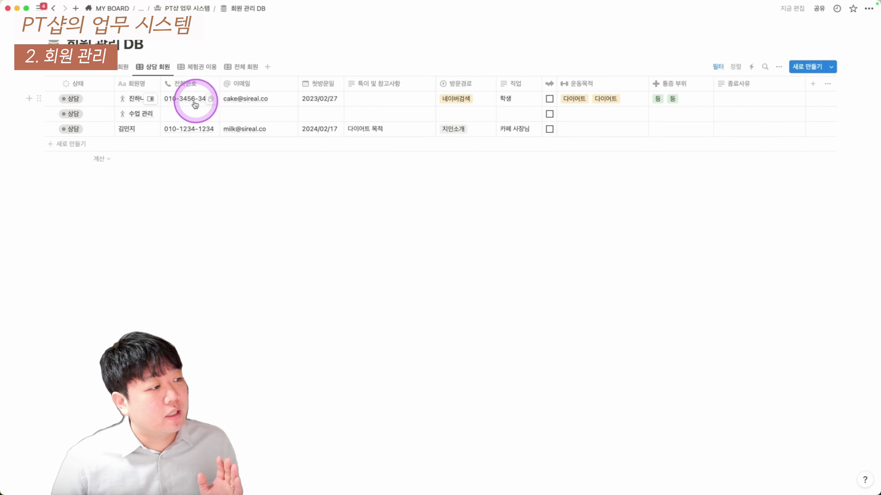
{"action": "left_click", "coordinate": [149, 128]}
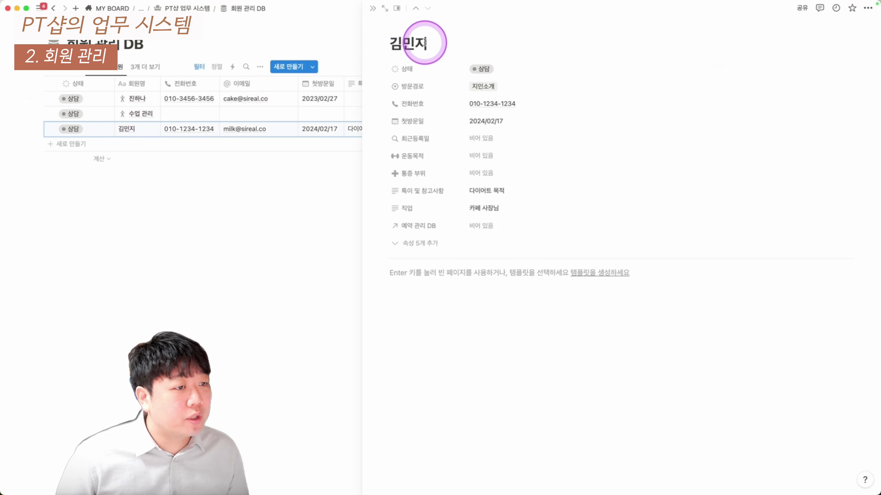
Give the member page a person icon found by searching 'peo' in Icons
{"action": "left_click", "coordinate": [416, 26]}
{"action": "left_click", "coordinate": [346, 70]}
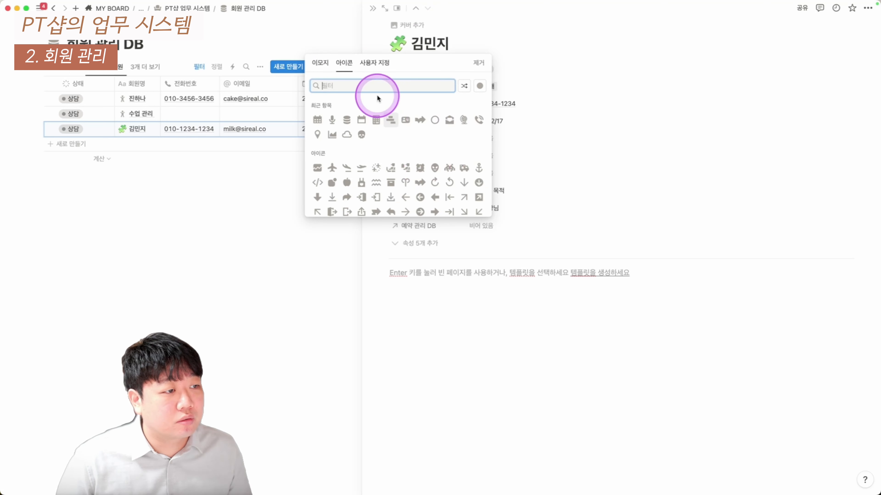
{"action": "type", "text": "ㅔ"}
{"action": "key", "text": "BackSpace"}
{"action": "type", "text": "ㅔㄷ"}
{"action": "key", "text": "BackSpace"}
{"action": "key", "text": "BackSpace"}
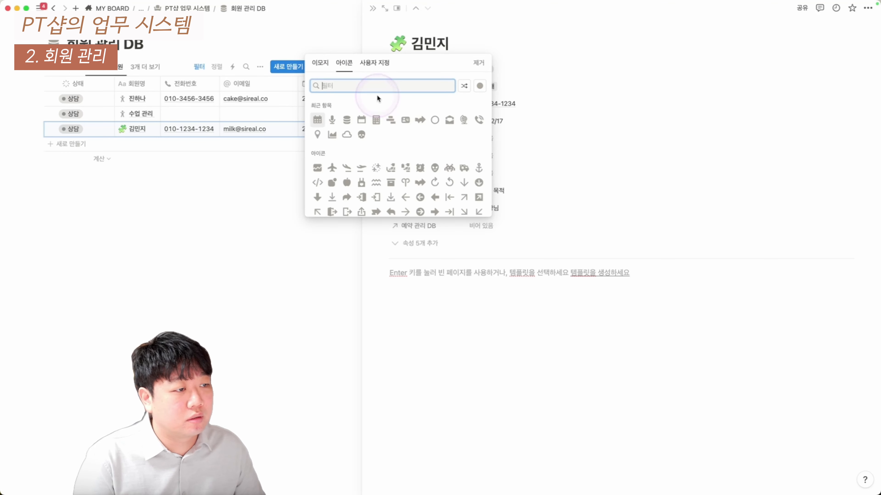
{"action": "type", "text": "pep"}
{"action": "key", "text": "BackSpace"}
{"action": "type", "text": "o"}
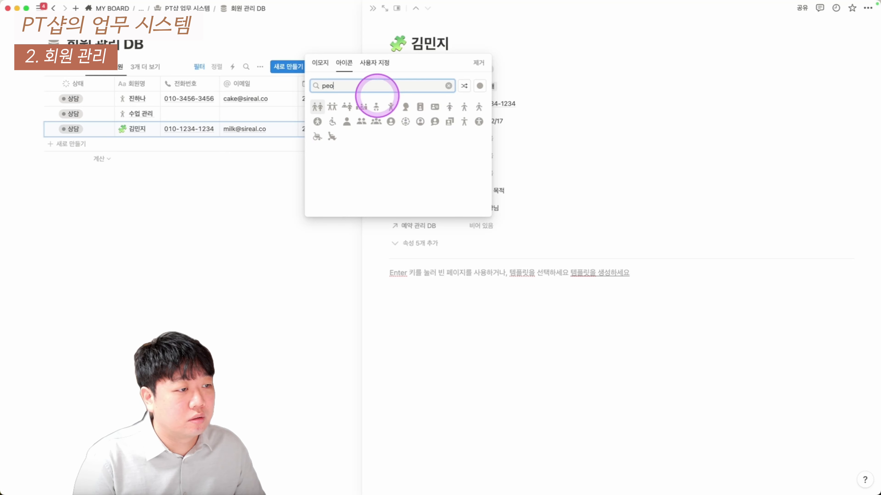
{"action": "left_click", "coordinate": [390, 107]}
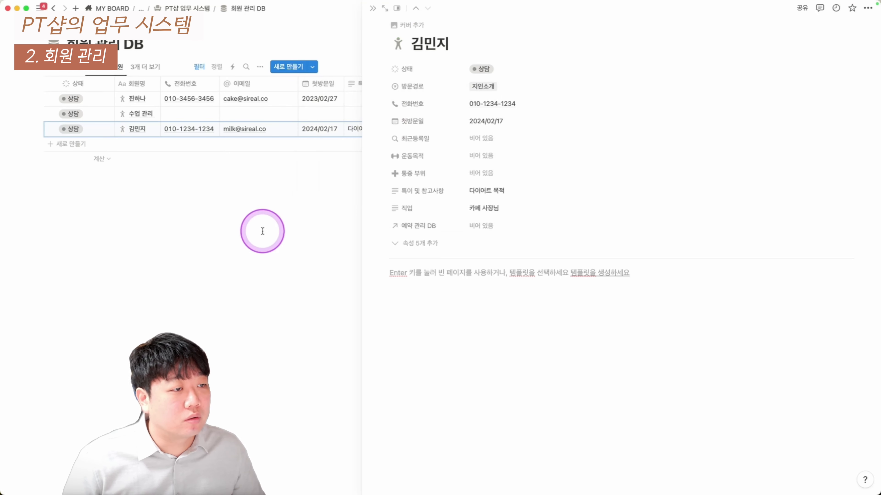
{"action": "left_click", "coordinate": [262, 232]}
Reopen the member page and add a 상담 내용 heading followed by three bullet points
{"action": "left_click", "coordinate": [194, 9]}
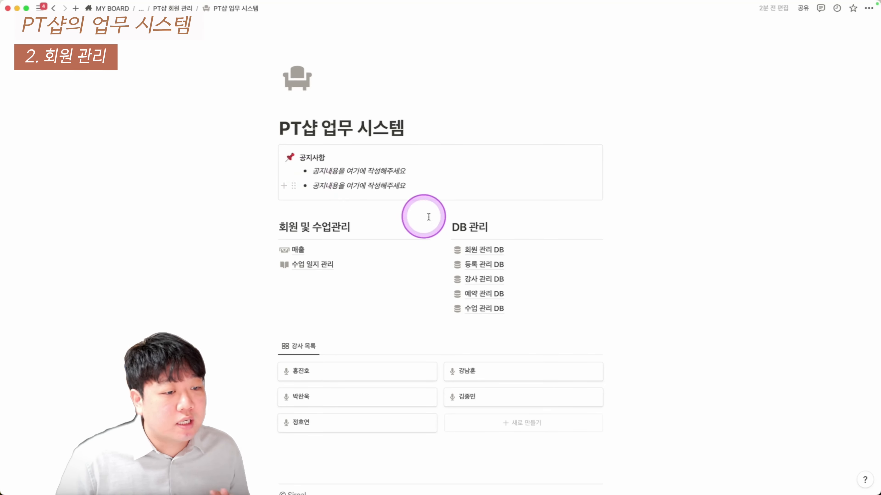
{"action": "left_click", "coordinate": [475, 249]}
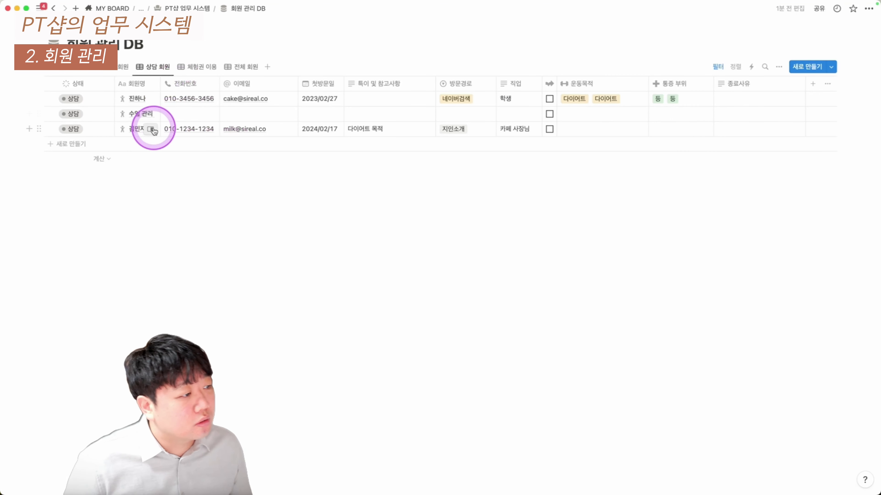
{"action": "left_click", "coordinate": [149, 131]}
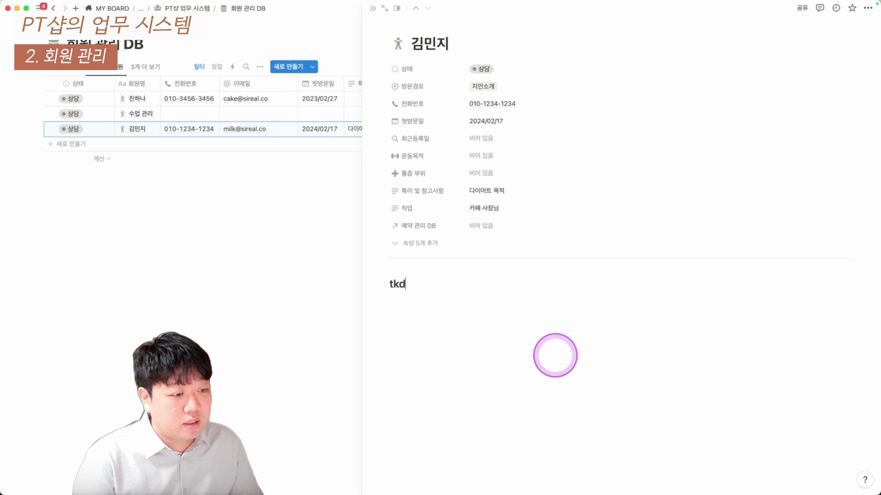
{"action": "type", "text": "담 내용"}
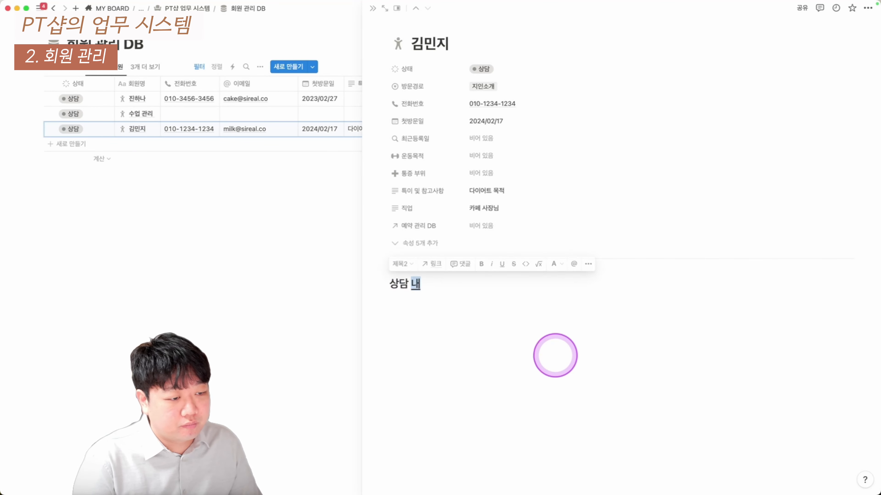
{"action": "key", "text": "Return"}
{"action": "type", "text": "-"}
{"action": "key", "text": "super+d"}
{"action": "key", "text": "super+d"}
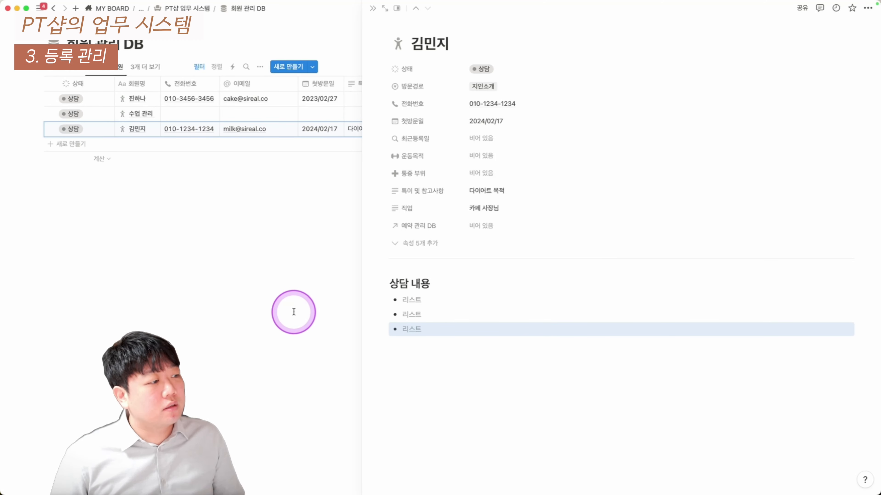
{"action": "left_click", "coordinate": [293, 311]}
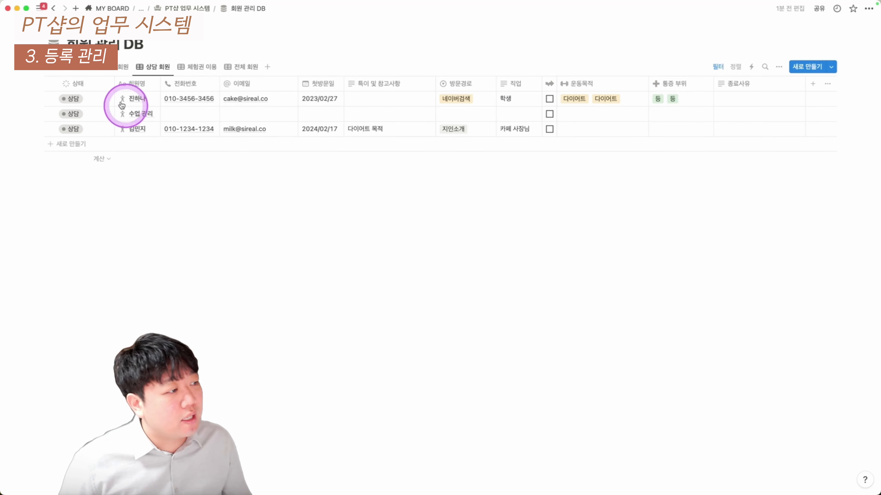
Change the new member's status to 현재 회원 and check the current-members view
{"action": "left_click", "coordinate": [78, 129]}
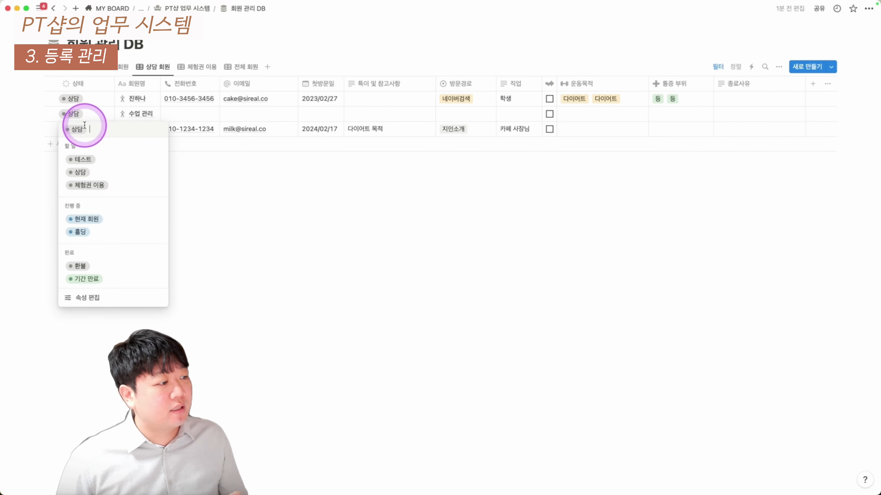
{"action": "left_click", "coordinate": [103, 220]}
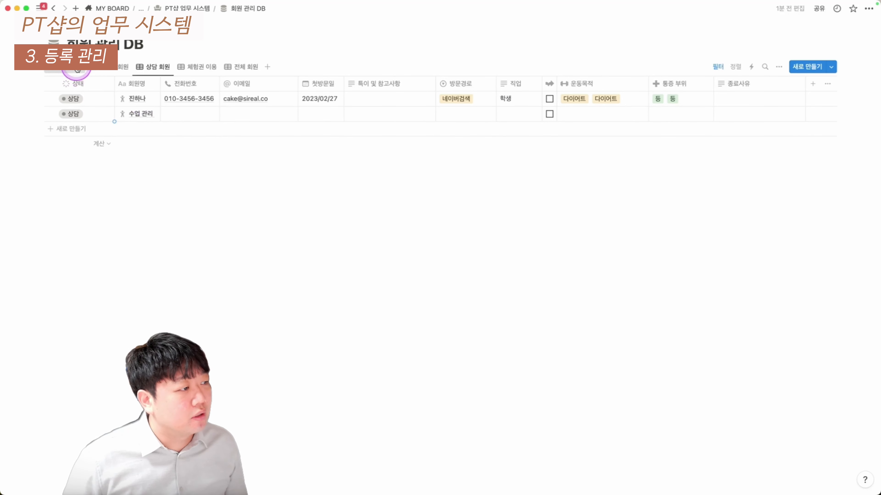
{"action": "left_click", "coordinate": [77, 69]}
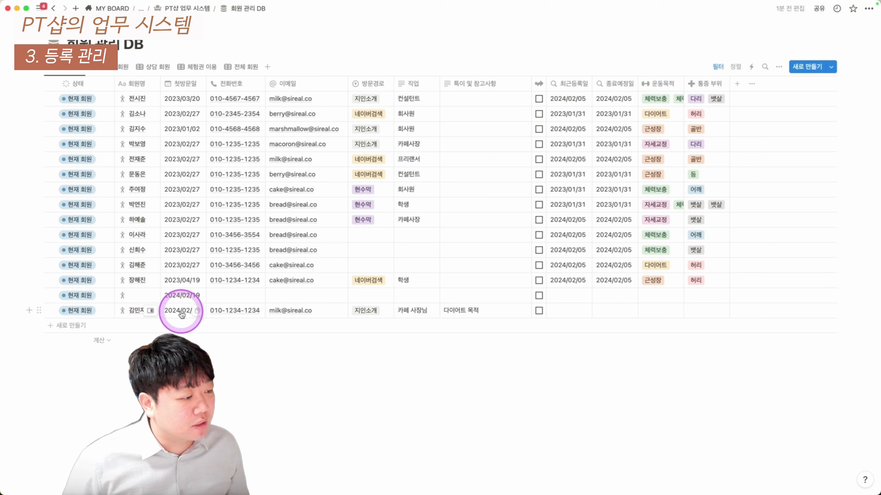
{"action": "left_click", "coordinate": [187, 8]}
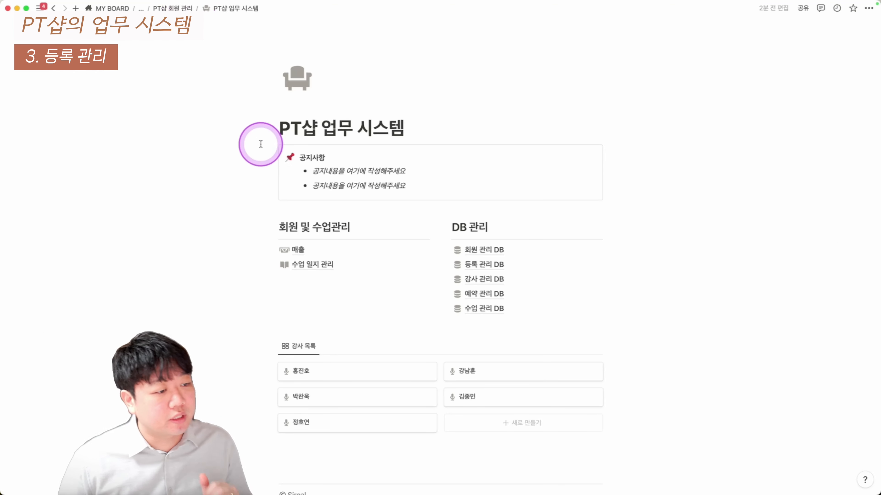
Open the 등록 관리 DB and tick registrations 006 and 017
{"action": "left_click", "coordinate": [491, 267]}
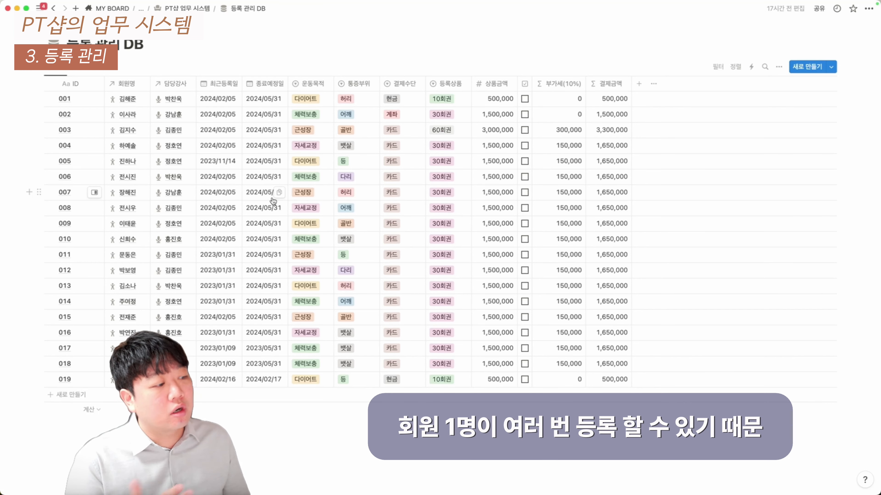
{"action": "left_click", "coordinate": [50, 176]}
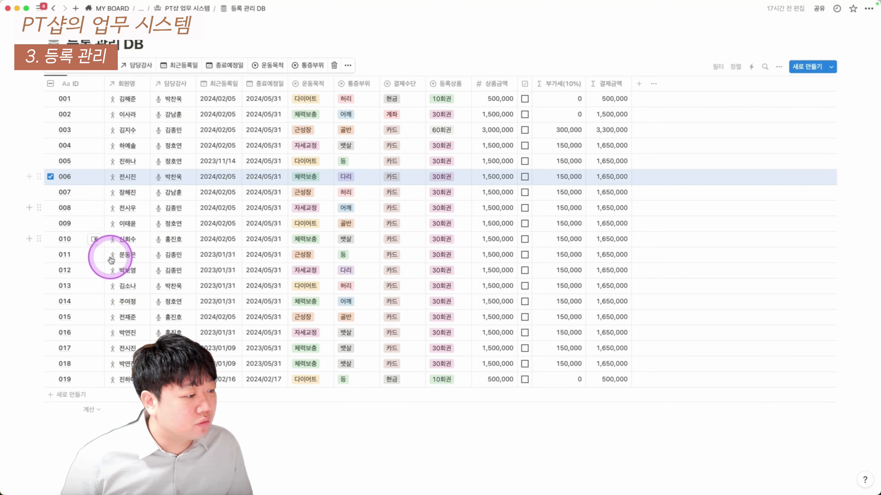
{"action": "left_click", "coordinate": [50, 348]}
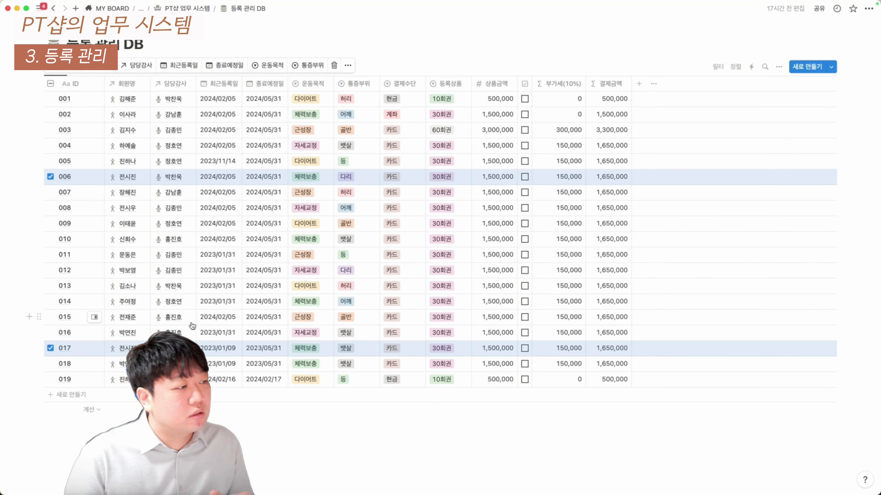
Add registration row 020, linking the new member and assigning a trainer
{"action": "left_click", "coordinate": [66, 395]}
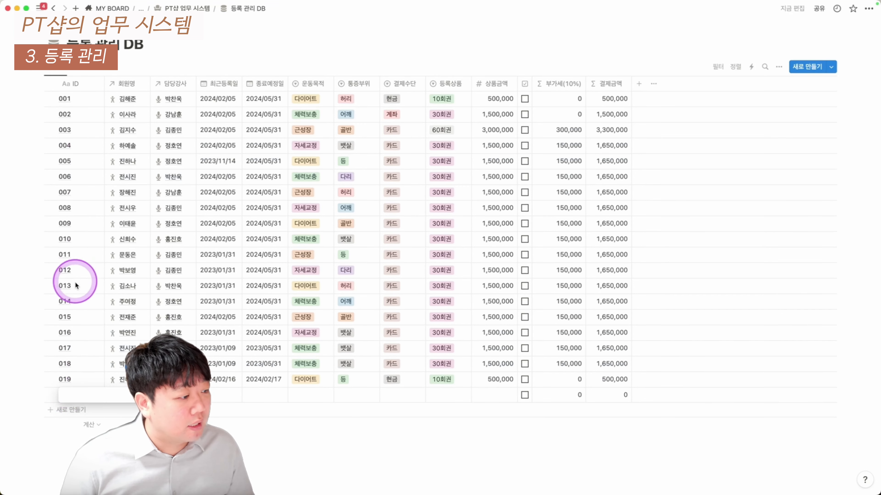
{"action": "type", "text": "020"}
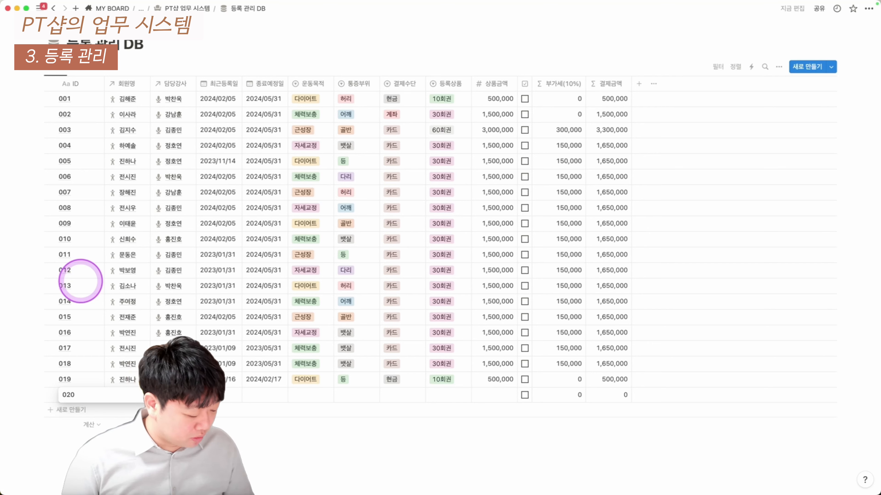
{"action": "key", "text": "Tab"}
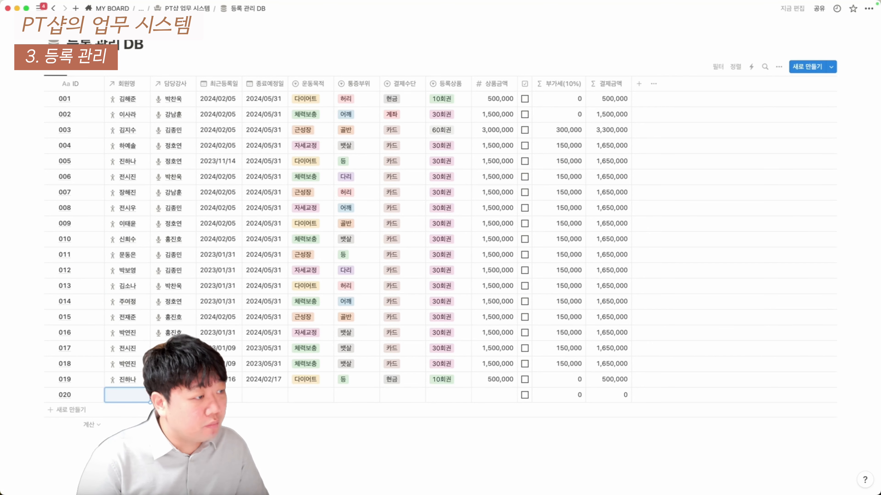
{"action": "key", "text": "Return"}
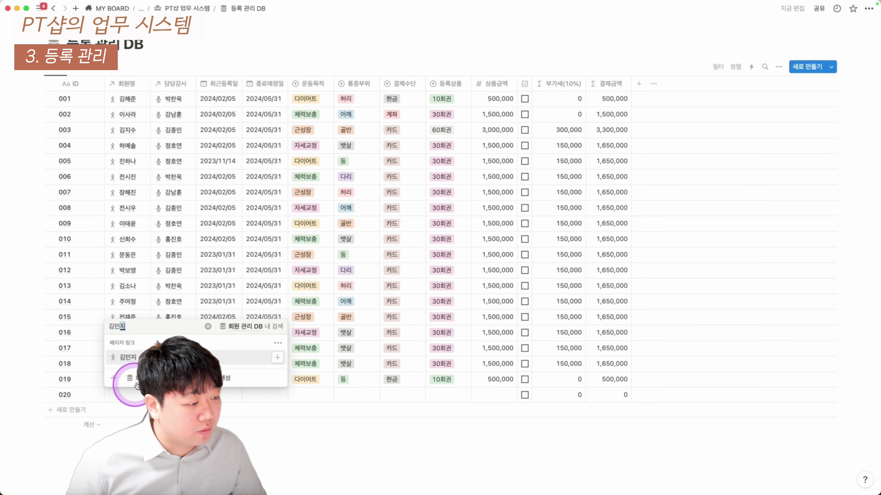
{"action": "key", "text": "Return"}
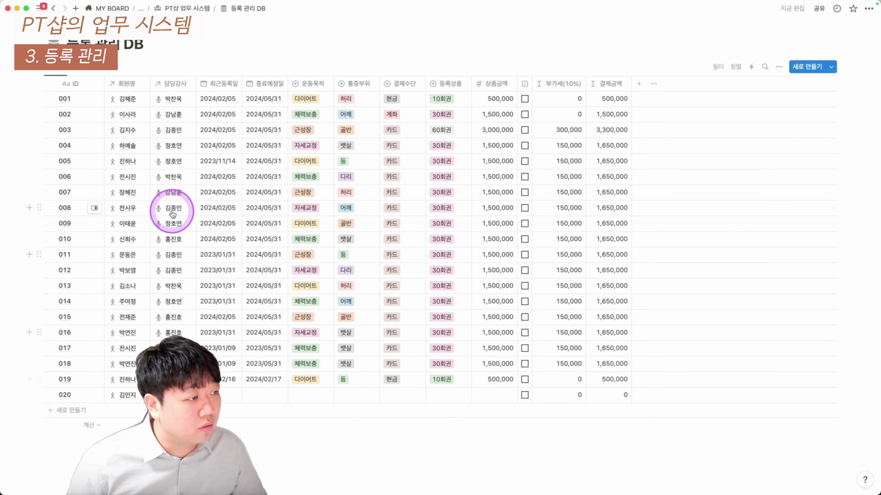
{"action": "left_click", "coordinate": [173, 396]}
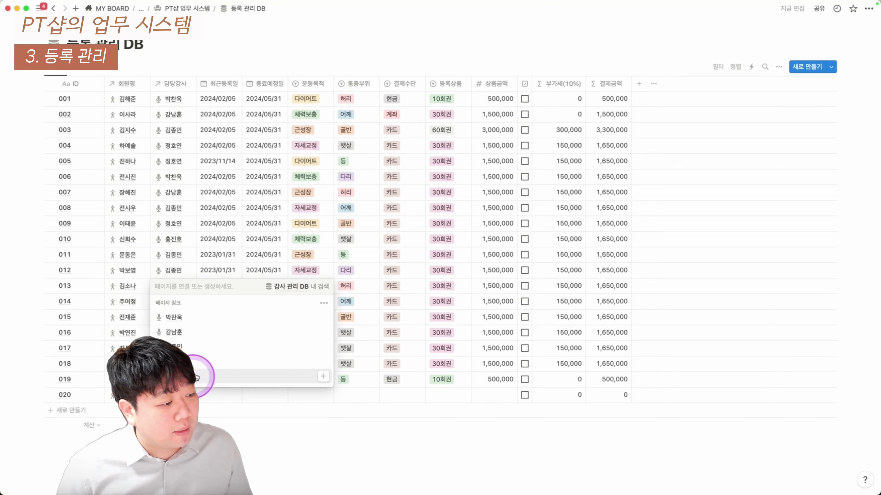
{"action": "left_click", "coordinate": [199, 335]}
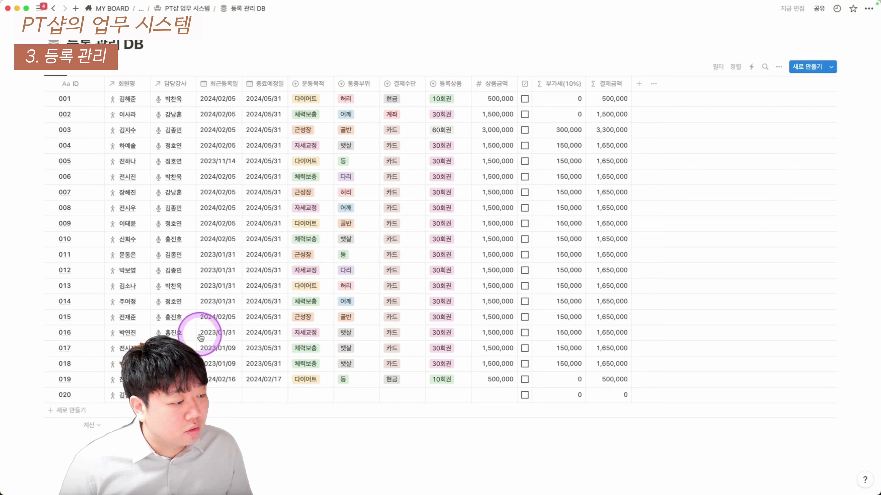
Set row 020's 최근등록일 to 2024/02/17 and 종료예정일 to 2024/05/31
{"action": "right_click", "coordinate": [220, 398]}
{"action": "left_click", "coordinate": [219, 396]}
{"action": "left_click", "coordinate": [218, 396]}
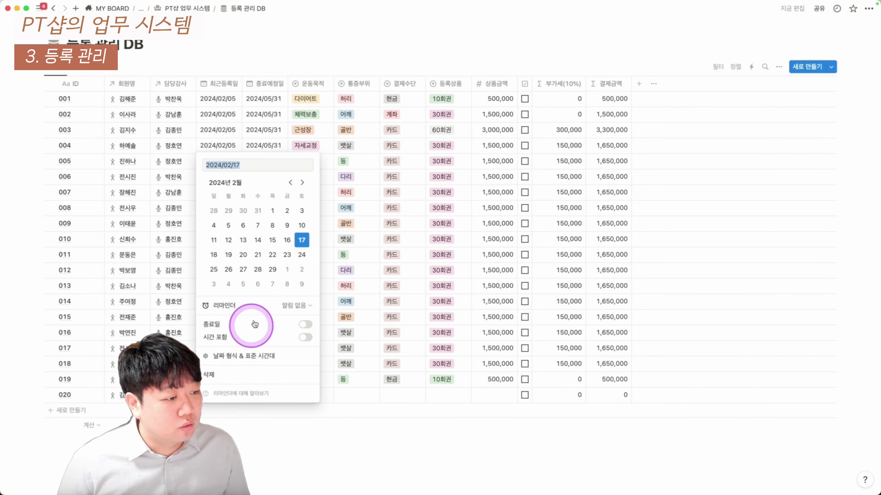
{"action": "left_click", "coordinate": [301, 240]}
{"action": "left_click", "coordinate": [370, 266]}
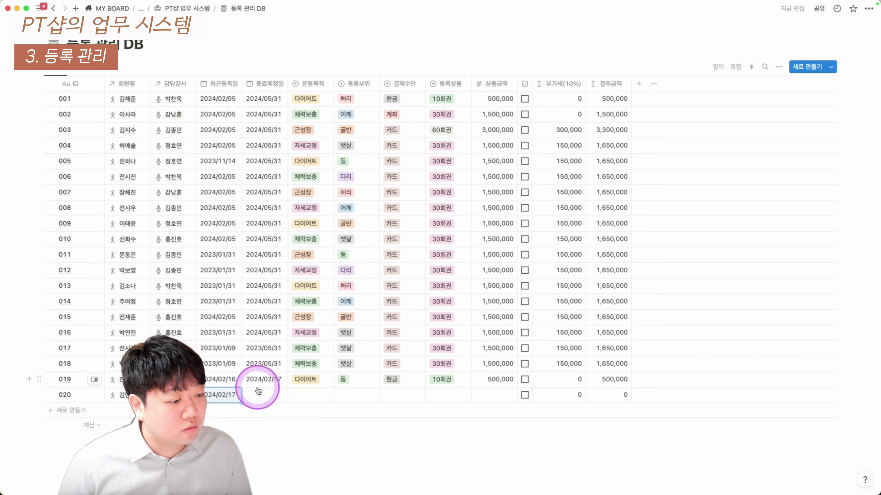
{"action": "left_click", "coordinate": [255, 395]}
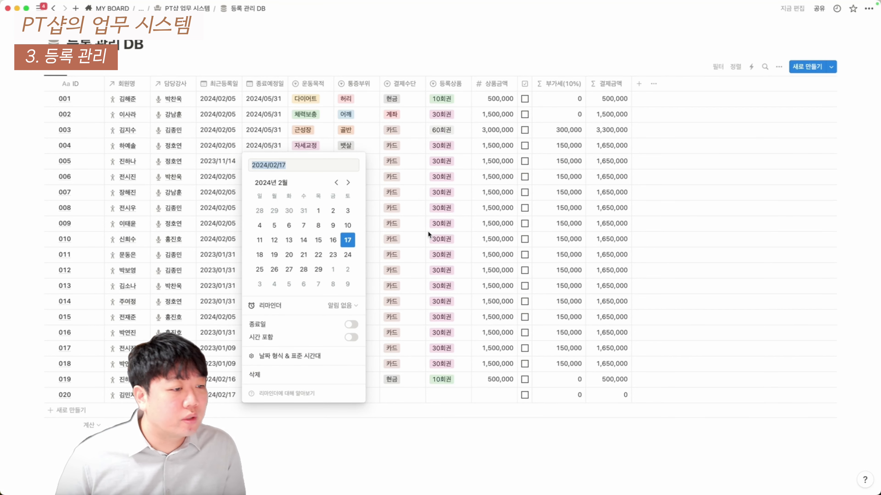
{"action": "left_click", "coordinate": [347, 183]}
{"action": "left_click", "coordinate": [347, 183]}
{"action": "left_click", "coordinate": [347, 183]}
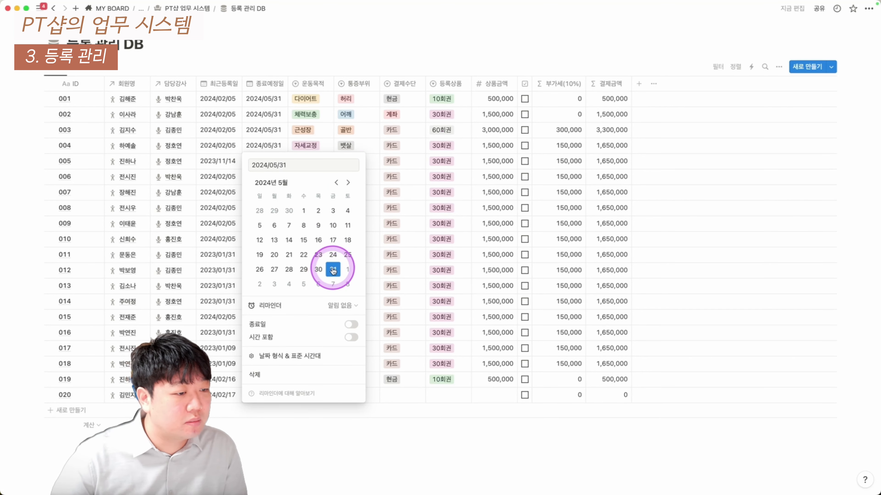
{"action": "left_click", "coordinate": [402, 272]}
Set row 020's goal to 다이어트, pain area to 골반, and payment method to 카드
{"action": "left_click", "coordinate": [311, 396]}
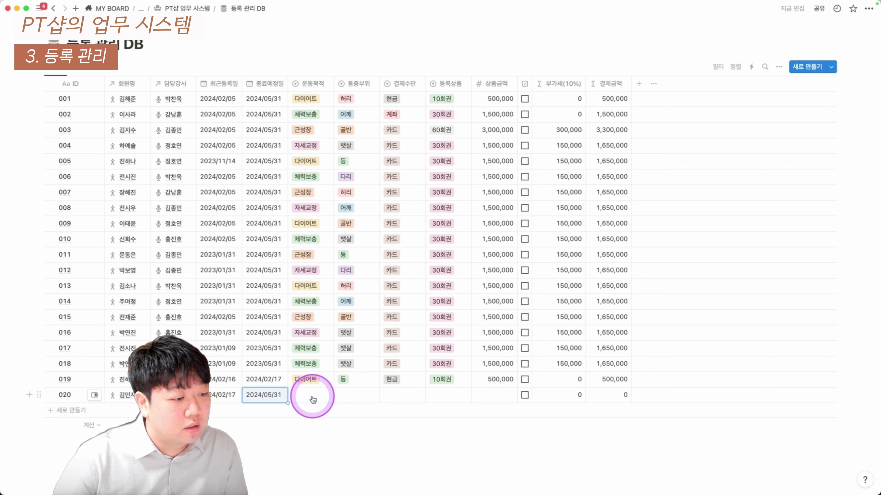
{"action": "left_click", "coordinate": [334, 413]}
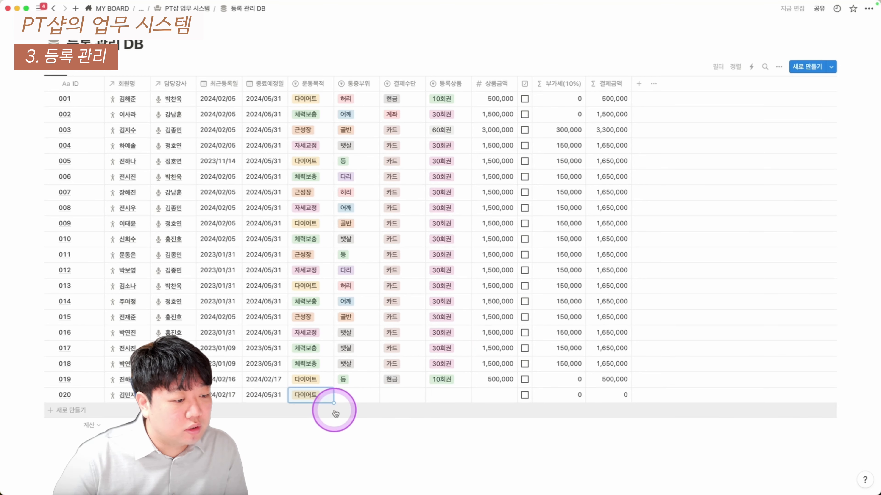
{"action": "left_click", "coordinate": [349, 396]}
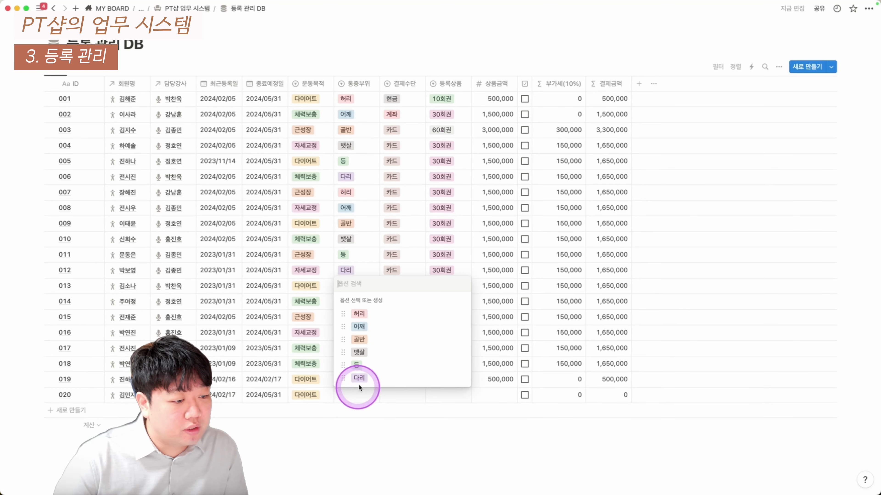
{"action": "left_click", "coordinate": [365, 339]}
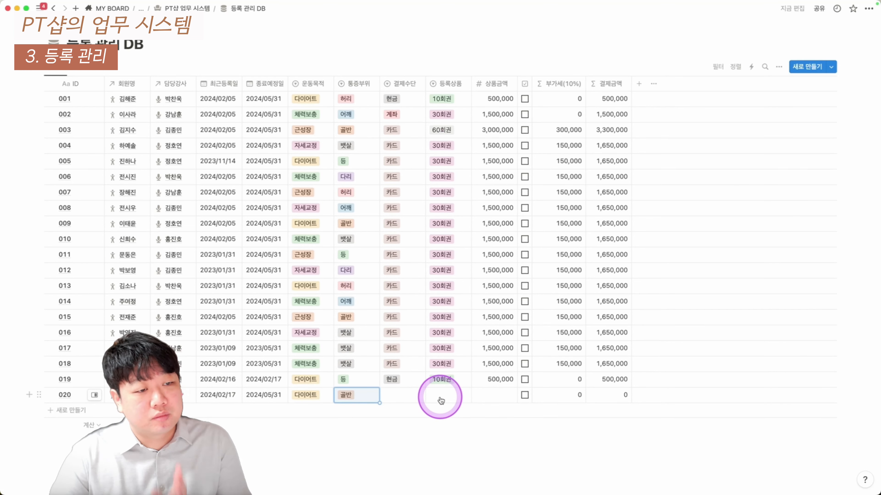
{"action": "left_click", "coordinate": [408, 400]}
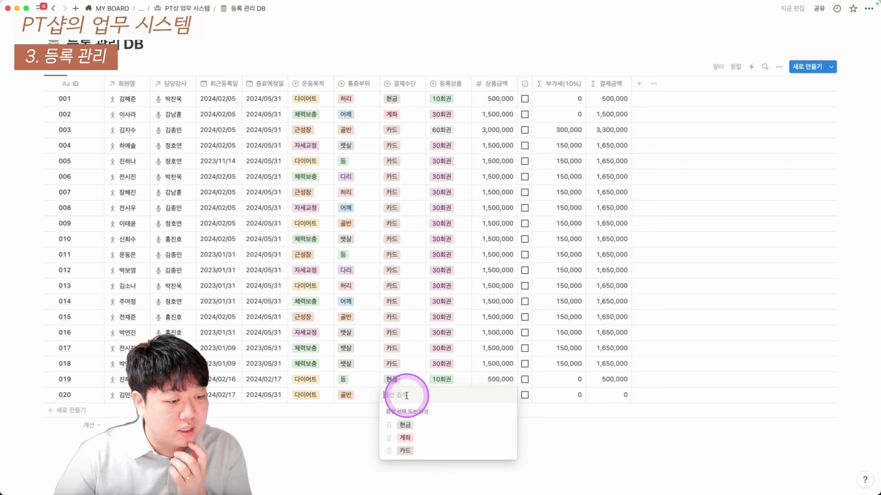
{"action": "left_click", "coordinate": [408, 419]}
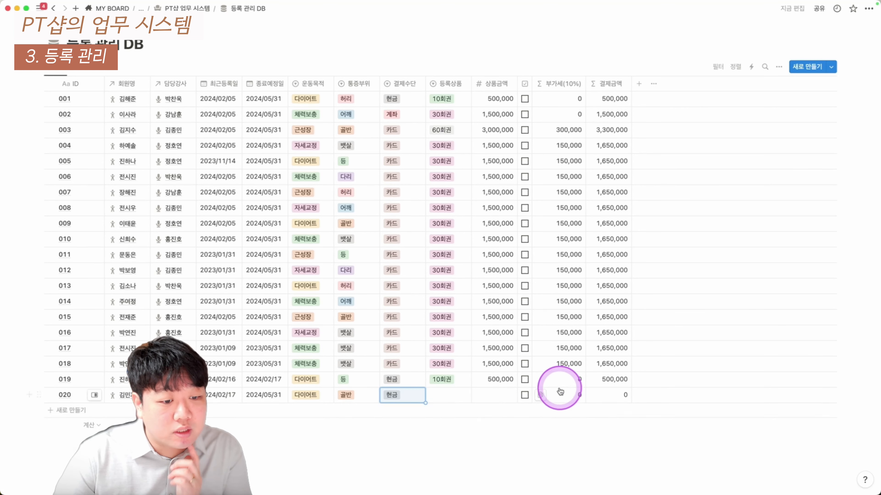
{"action": "left_click", "coordinate": [399, 396]}
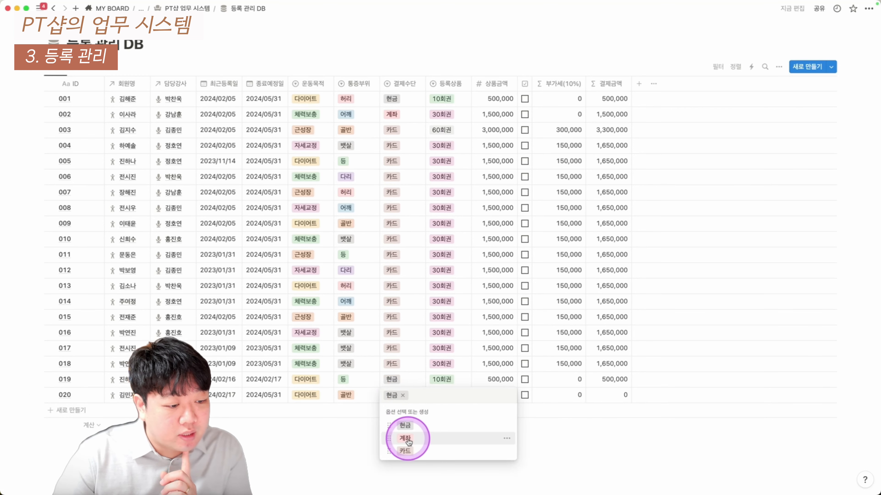
{"action": "left_click", "coordinate": [405, 451]}
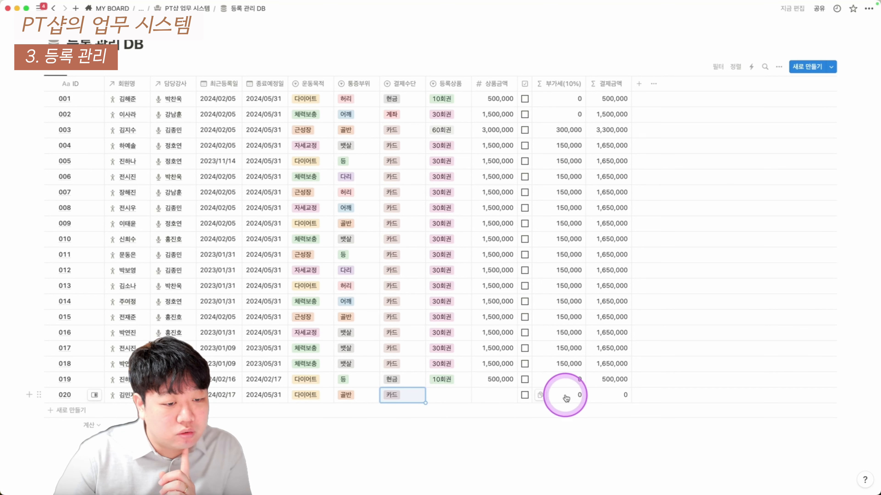
Choose the 10회권 package and enter a 500,000 product price for row 020
{"action": "left_click", "coordinate": [448, 394]}
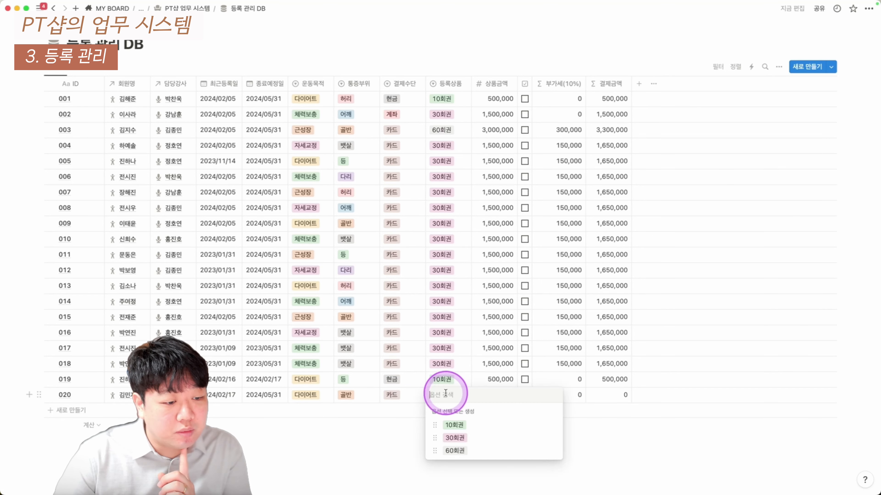
{"action": "left_click", "coordinate": [459, 426]}
{"action": "type", "text": "500000"}
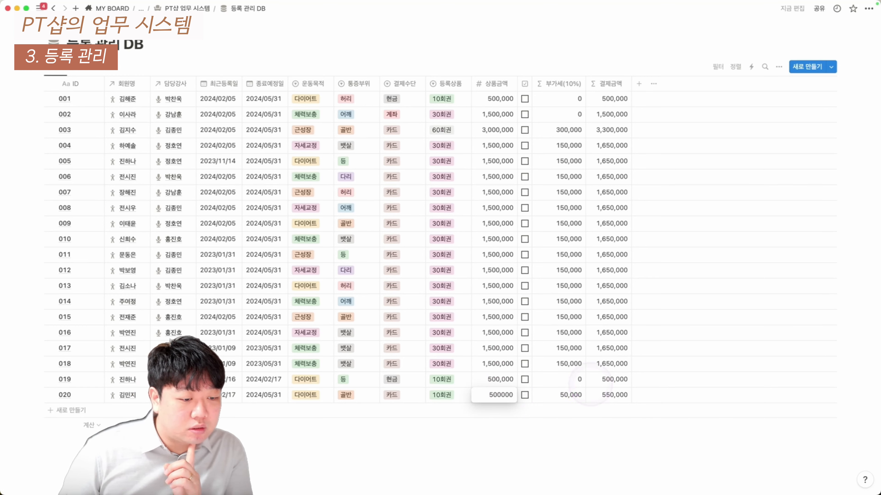
{"action": "key", "text": "Return"}
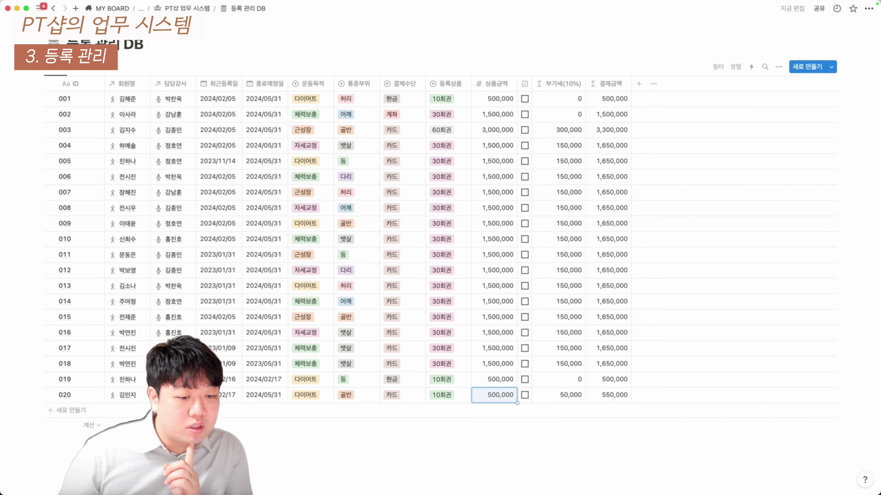
{"action": "left_click", "coordinate": [583, 402]}
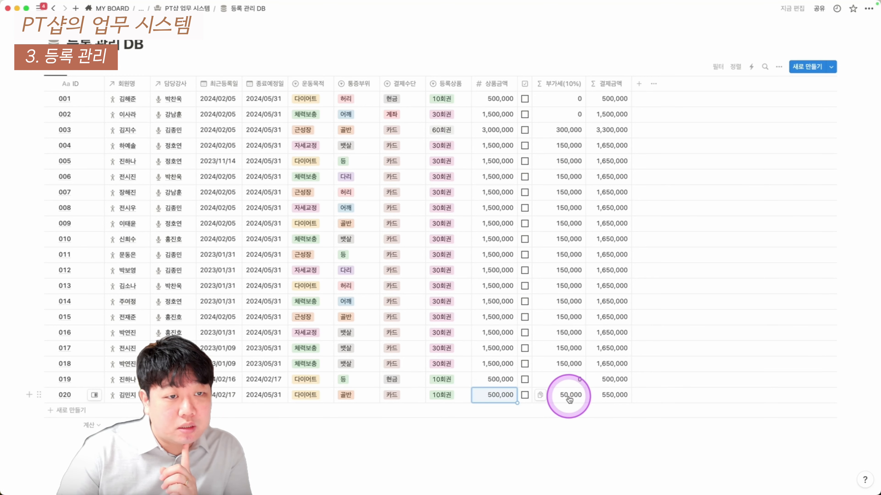
{"action": "left_click", "coordinate": [605, 397]}
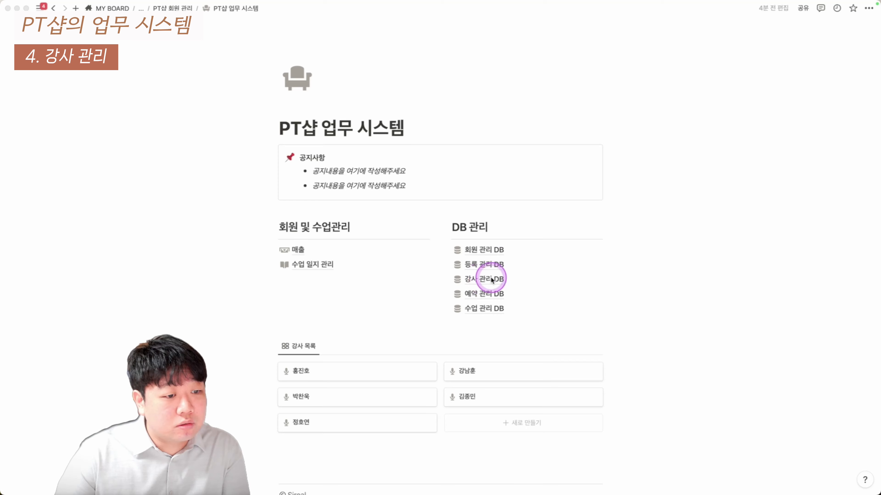
Open the 강사 관리 DB and add a new trainer row with the trainer's name
{"action": "left_click", "coordinate": [492, 283]}
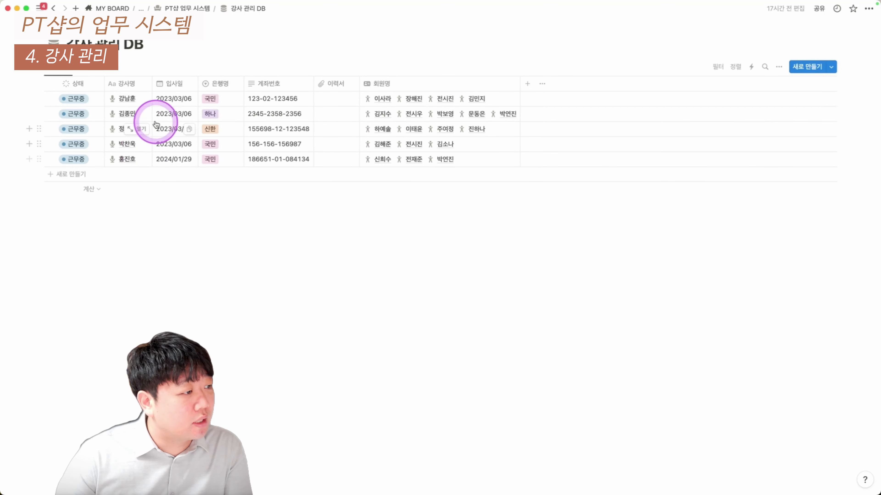
{"action": "left_click_drag", "start_coordinate": [117, 100], "coordinate": [125, 158]}
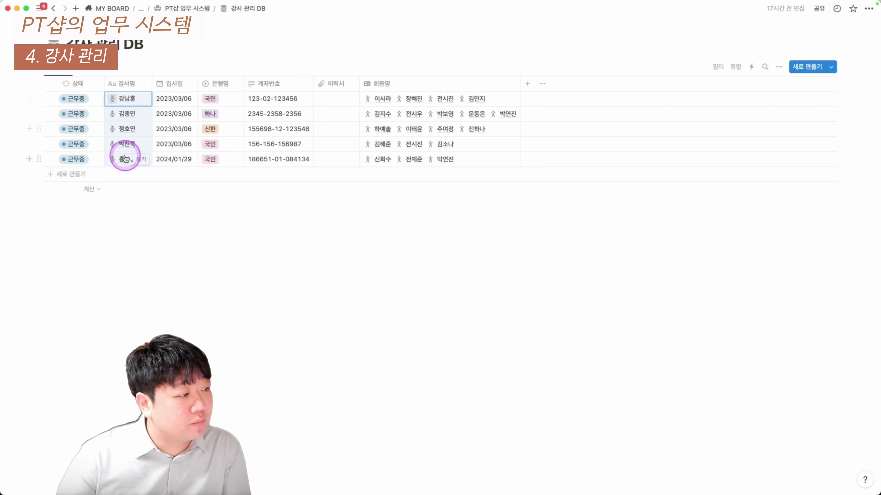
{"action": "left_click", "coordinate": [69, 174]}
{"action": "left_click", "coordinate": [163, 309]}
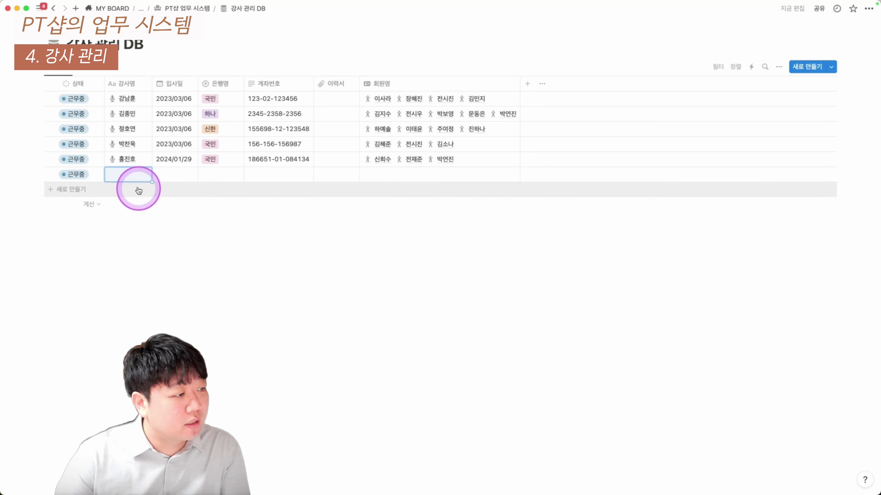
{"action": "left_click", "coordinate": [134, 174]}
{"action": "key", "text": "super+["}
{"action": "left_click", "coordinate": [122, 170]}
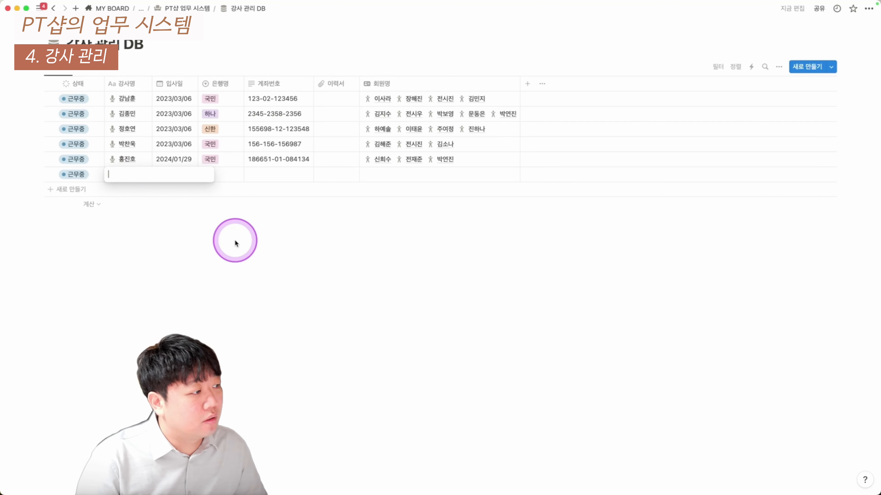
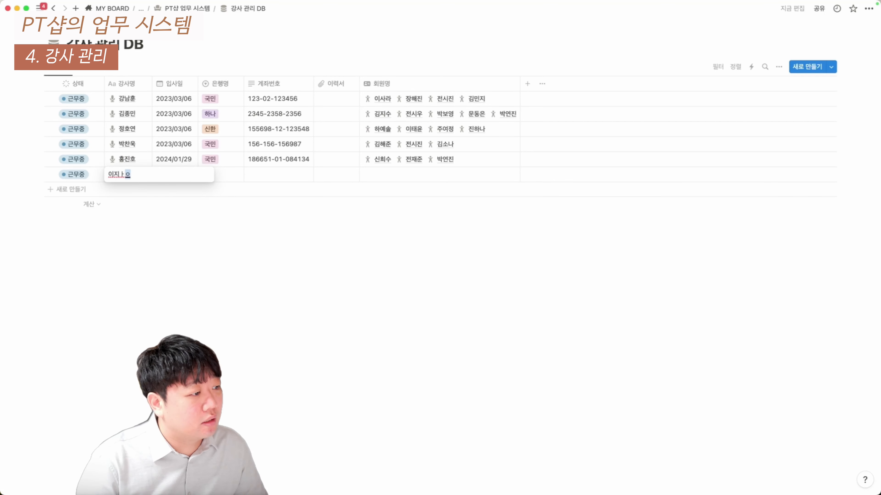
{"action": "key", "text": "Return"}
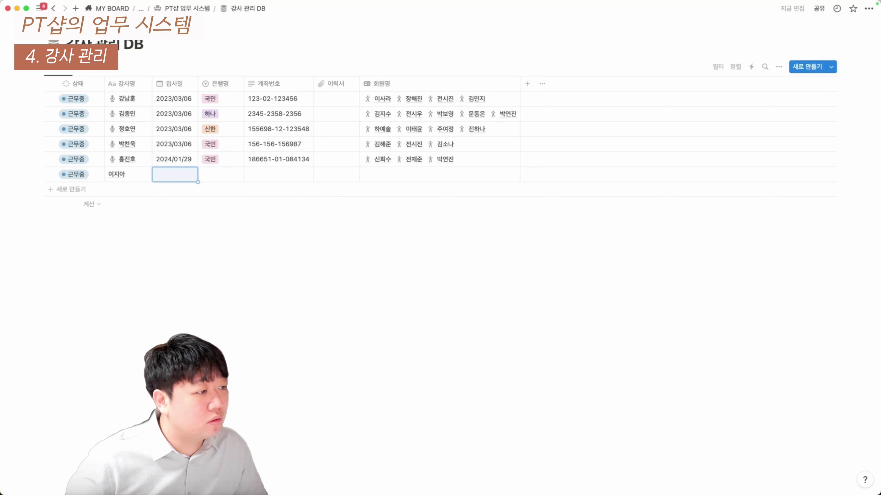
Set the new trainer's hire date to 2024/02/19, bank to 국민, and enter the account number
{"action": "left_click", "coordinate": [170, 179]}
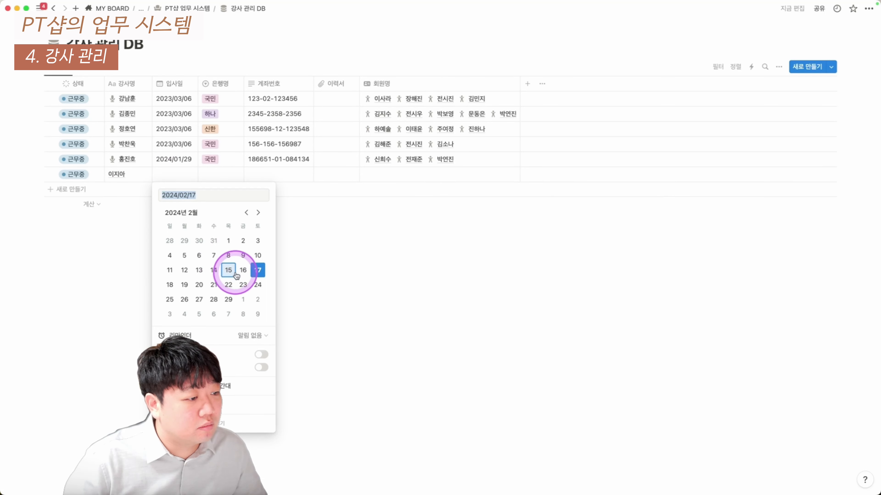
{"action": "left_click", "coordinate": [184, 284]}
{"action": "left_click", "coordinate": [120, 269]}
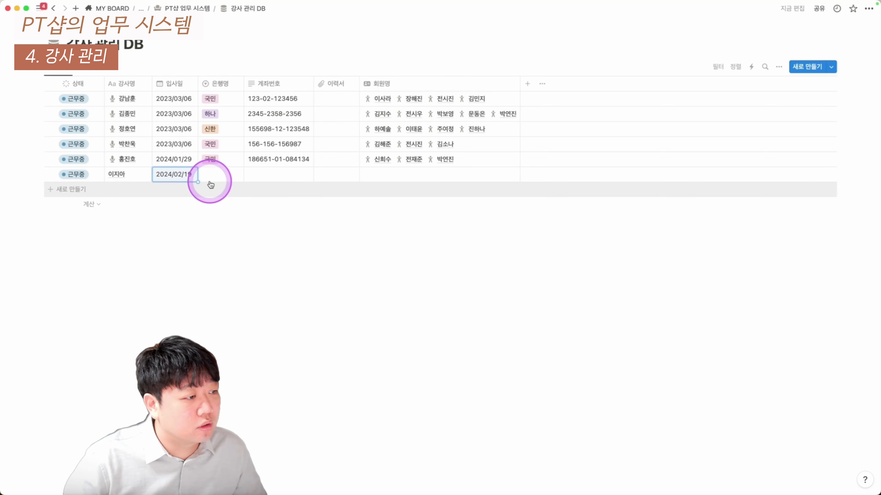
{"action": "left_click", "coordinate": [219, 174]}
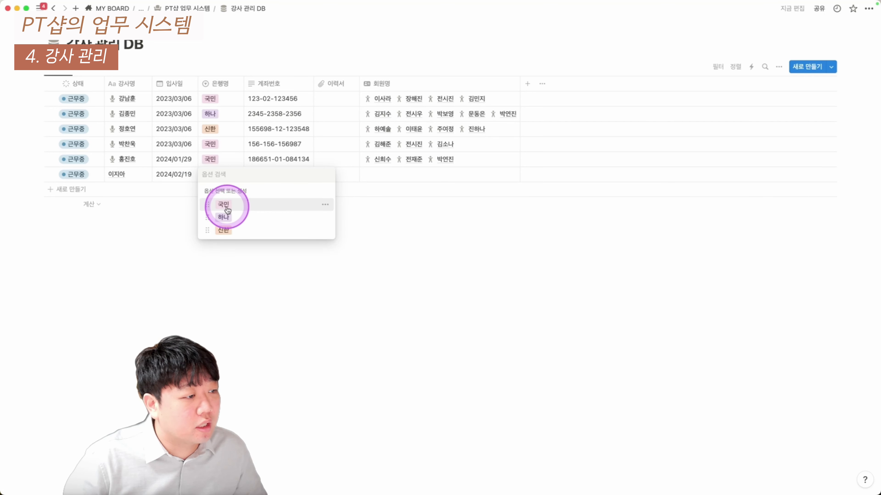
{"action": "left_click", "coordinate": [222, 203]}
{"action": "left_click", "coordinate": [257, 174]}
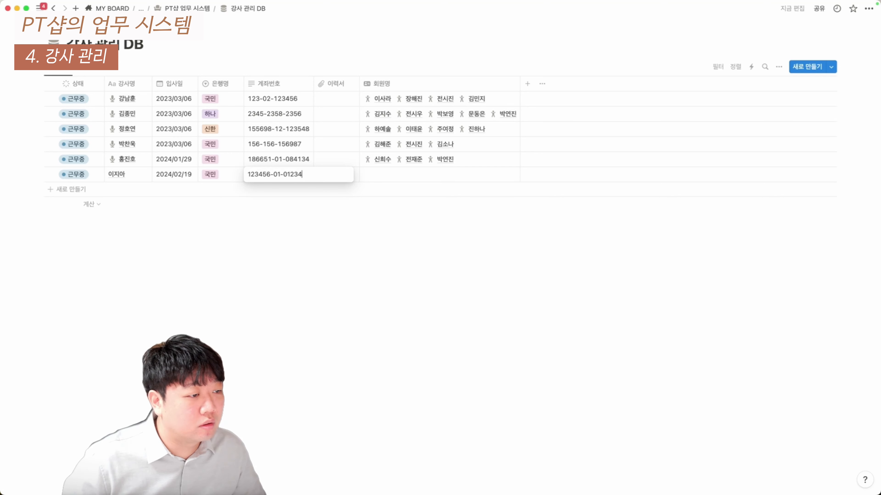
{"action": "key", "text": "Tab"}
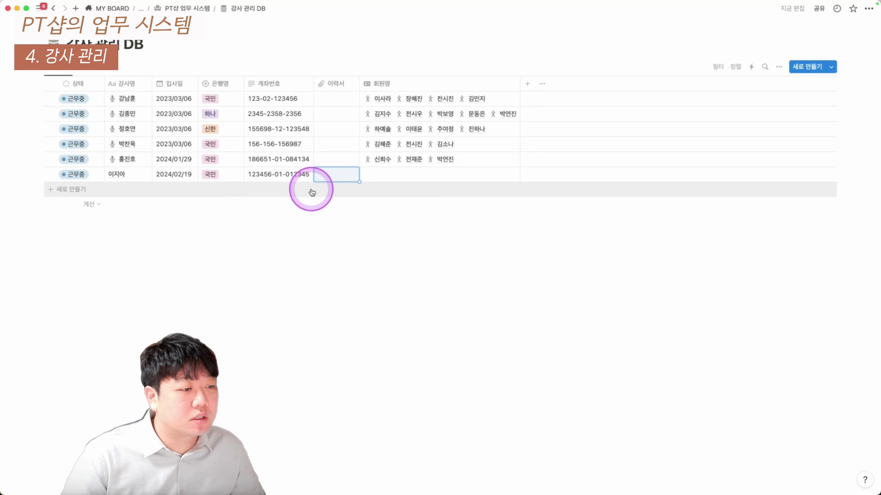
Look at the resume attachment and linked-members pickers, closing both without adding anything
{"action": "left_click", "coordinate": [320, 175]}
{"action": "left_click", "coordinate": [330, 177]}
{"action": "left_click", "coordinate": [337, 192]}
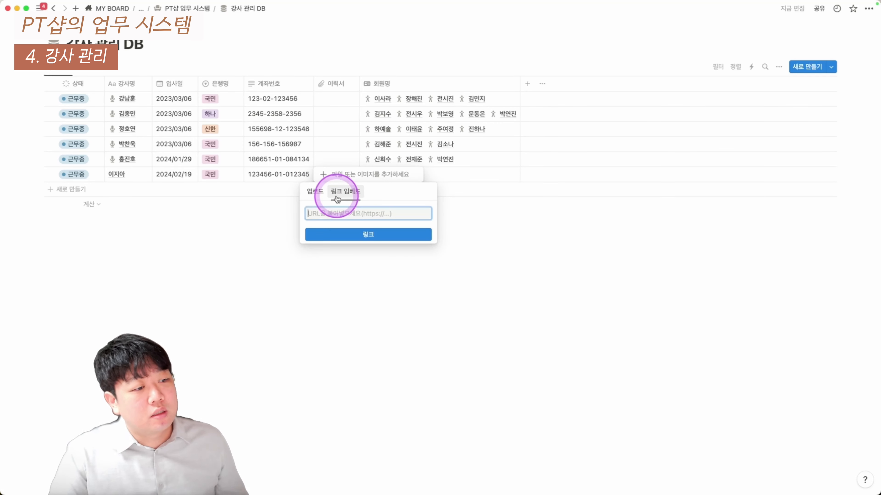
{"action": "left_click", "coordinate": [329, 299]}
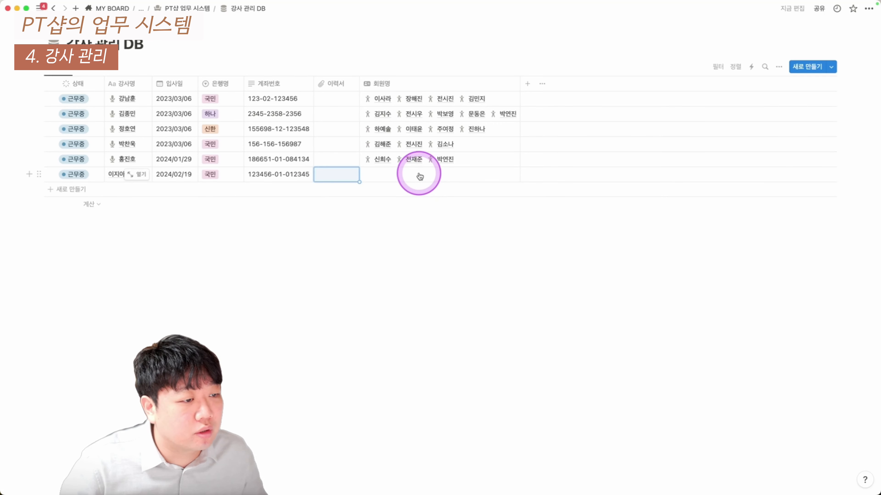
{"action": "left_click", "coordinate": [419, 176]}
{"action": "key", "text": "Escape"}
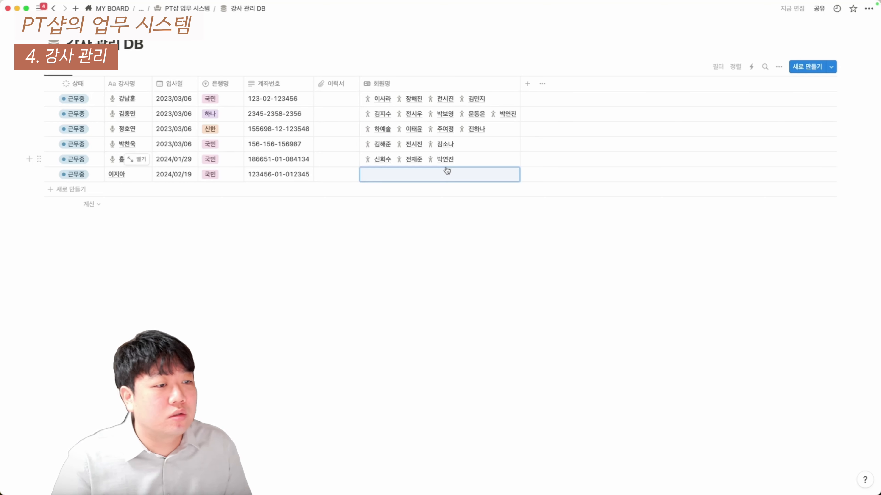
{"action": "left_click", "coordinate": [473, 121]}
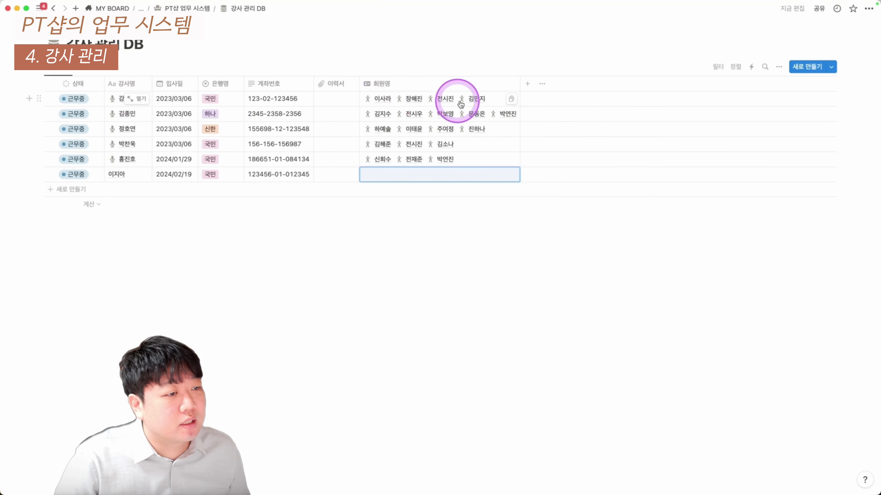
Open the newest instructor's row as a page and apply the 강사 이름 template
{"action": "left_click", "coordinate": [140, 174]}
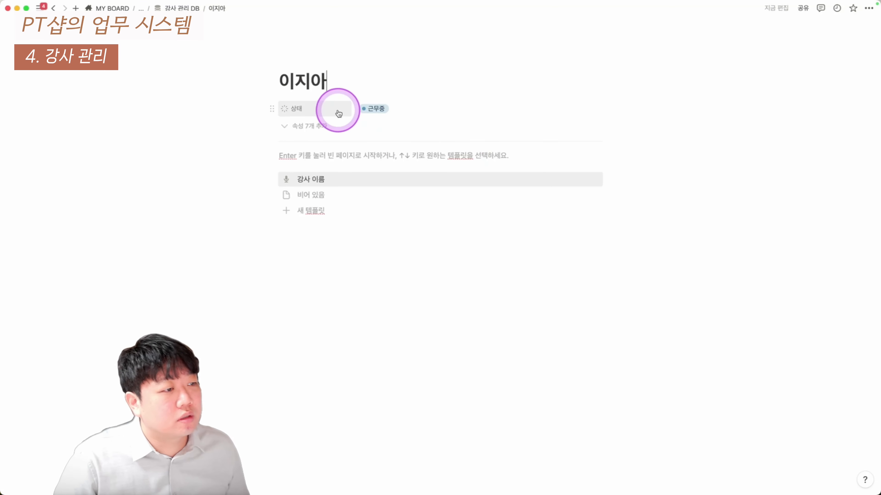
{"action": "left_click", "coordinate": [332, 181]}
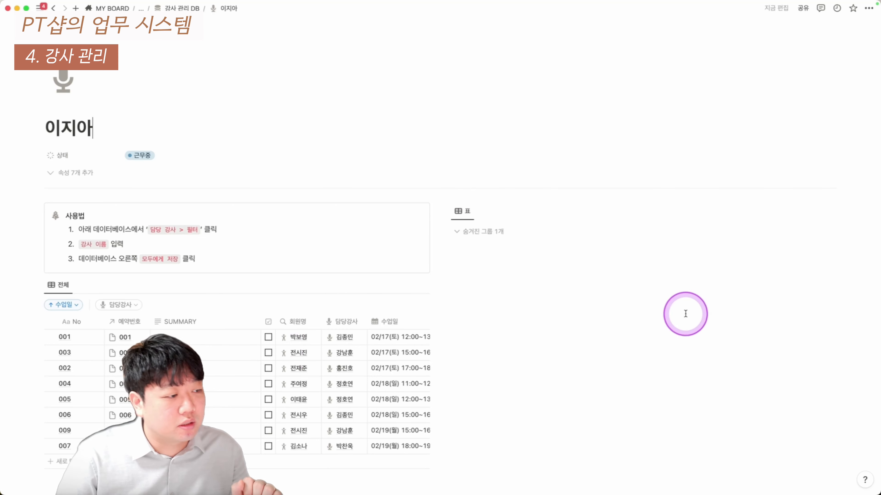
{"action": "scroll", "coordinate": [116, 256], "scroll_direction": "down", "scroll_amount": 5}
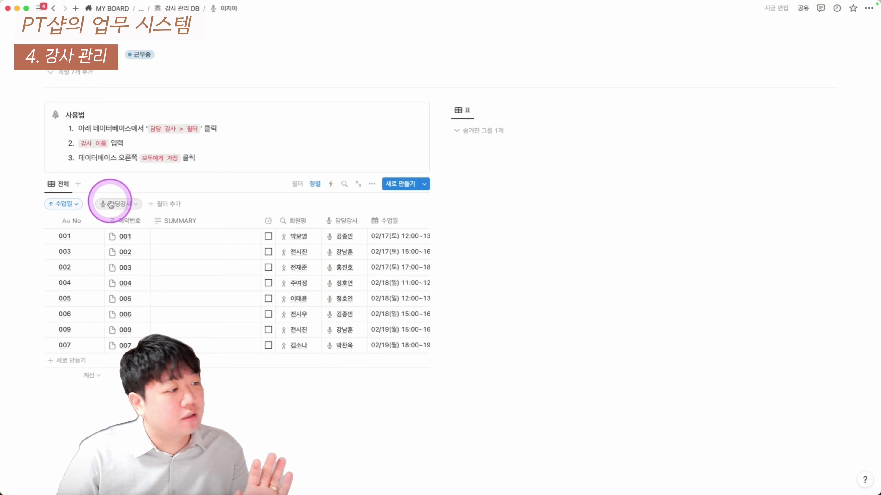
Filter the class log's 담당강사 to the new instructor, save it for everyone, and return to the database
{"action": "left_click", "coordinate": [123, 205]}
{"action": "left_click", "coordinate": [124, 235]}
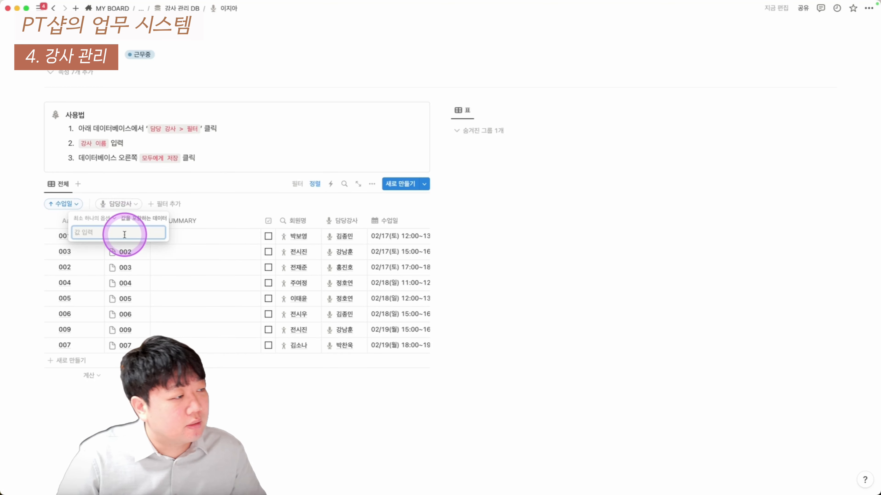
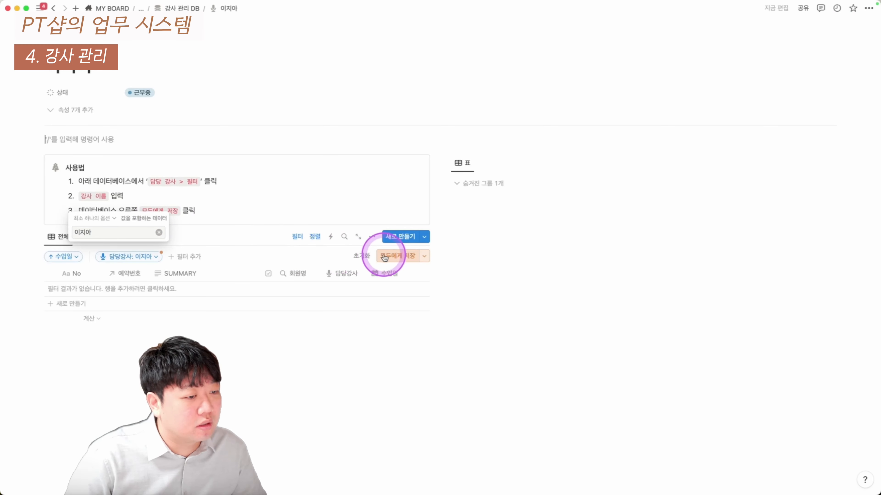
{"action": "left_click", "coordinate": [392, 255]}
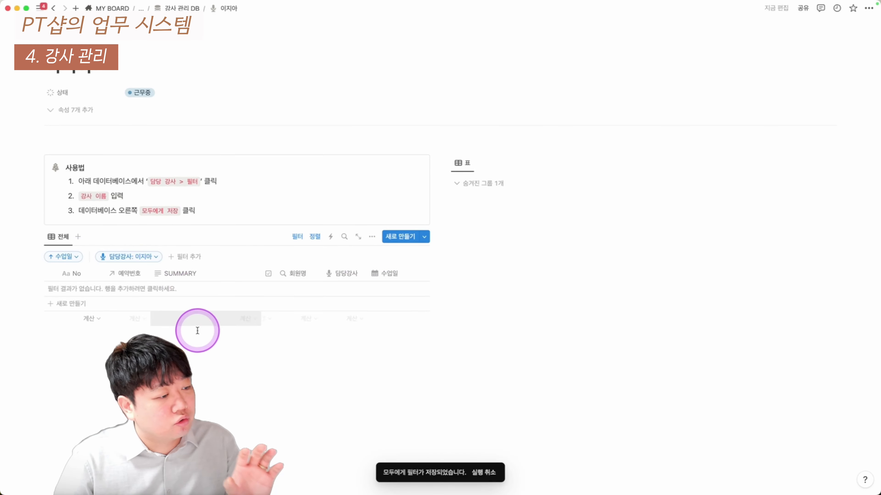
{"action": "left_click", "coordinate": [298, 237]}
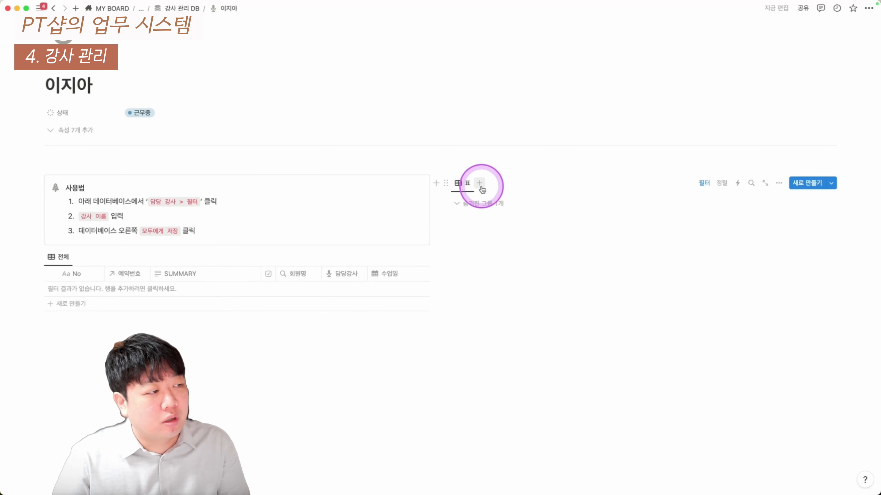
{"action": "left_click", "coordinate": [178, 8]}
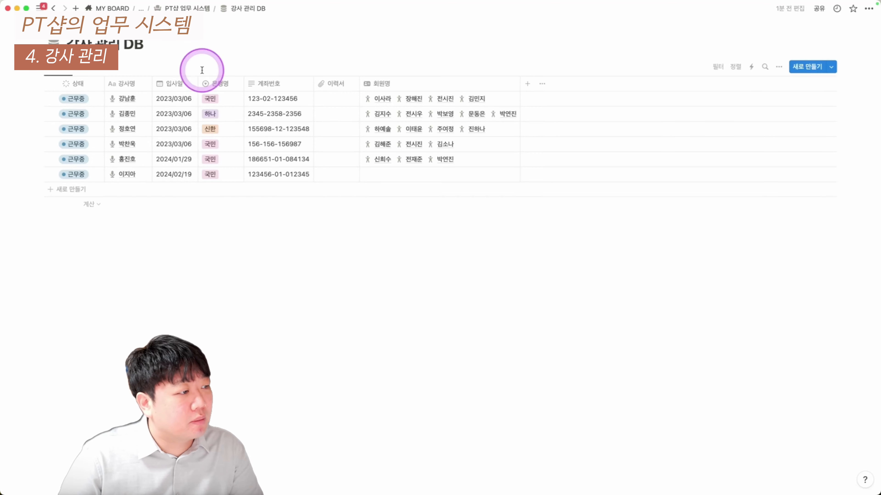
Open an existing instructor's page from the 강사 관리 DB
{"action": "left_click", "coordinate": [138, 101]}
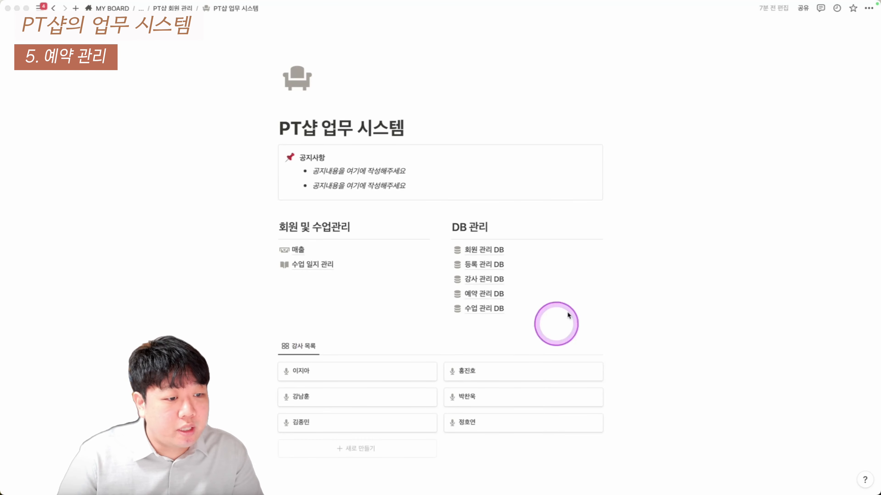
Open 예약 관리 DB in its table view and add a blank reservation row
{"action": "left_click", "coordinate": [496, 294]}
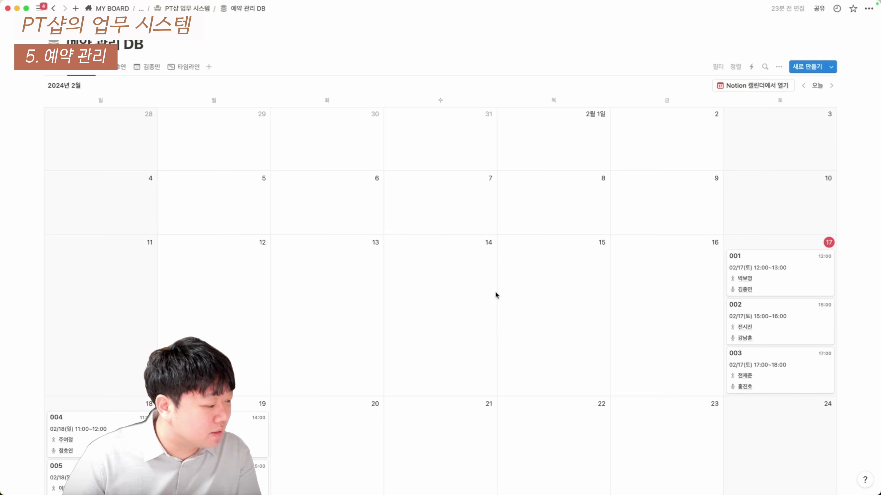
{"action": "left_click", "coordinate": [57, 69]}
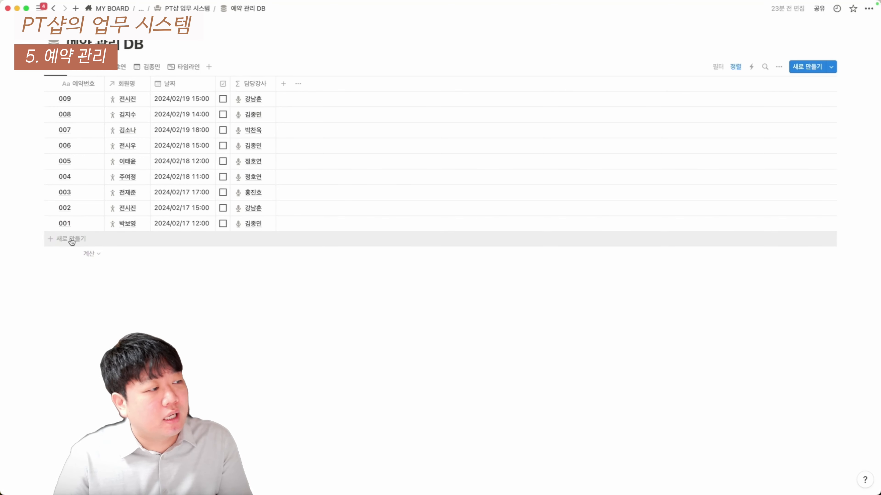
{"action": "left_click", "coordinate": [71, 241]}
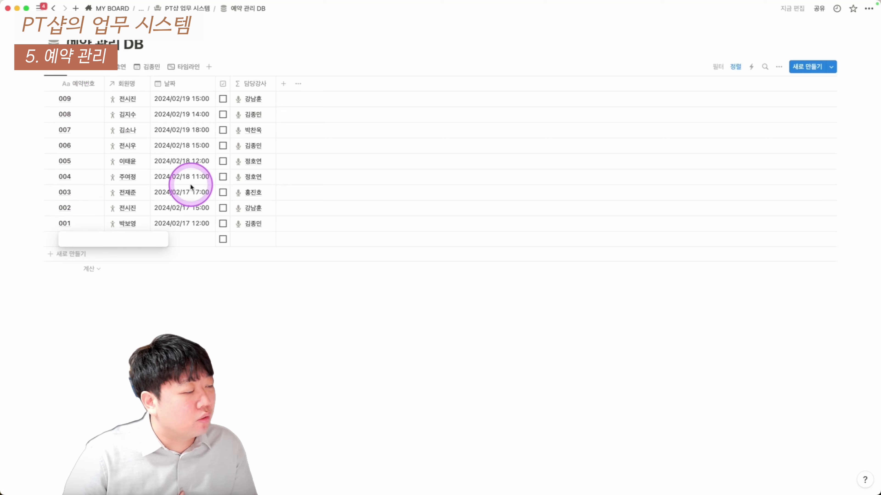
Number the new reservation 010 and link a member to it in 회원명
{"action": "type", "text": "010"}
{"action": "key", "text": "Escape"}
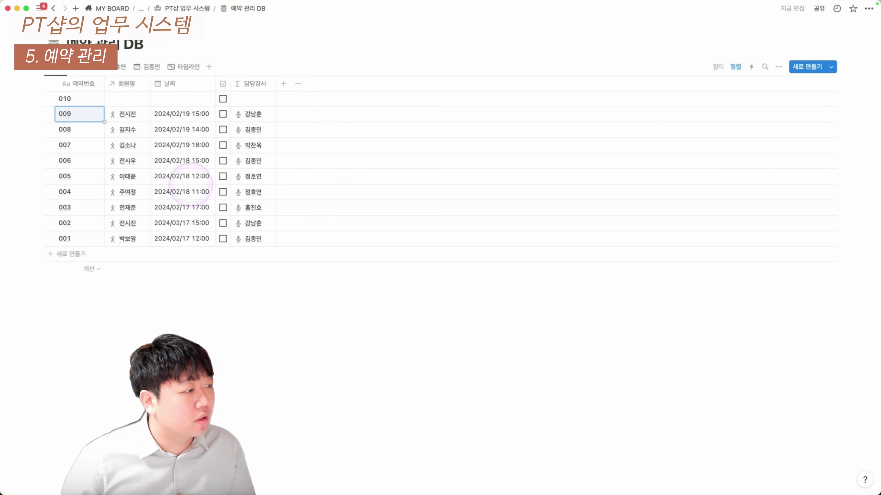
{"action": "left_click", "coordinate": [131, 99]}
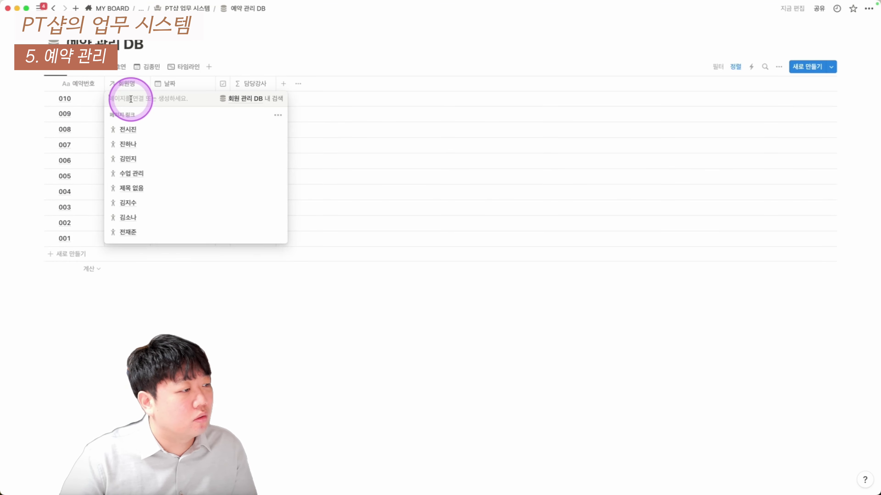
{"action": "left_click", "coordinate": [162, 163]}
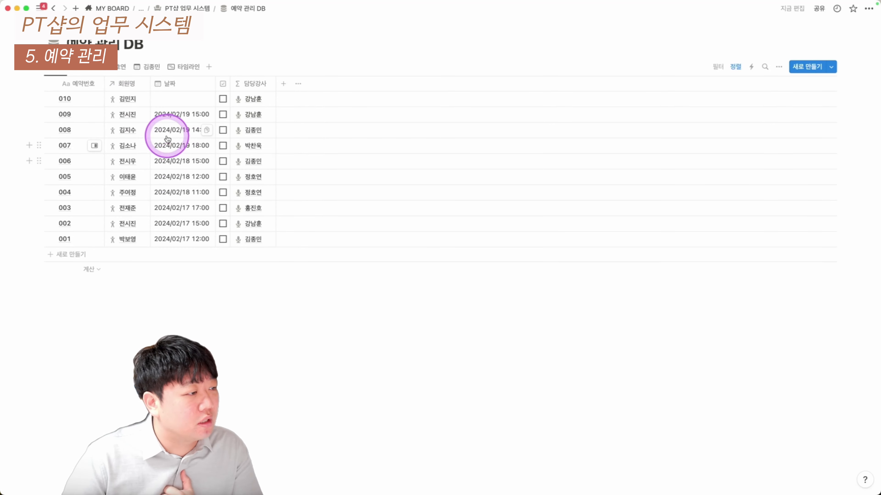
Set reservation 010's date to 2024/02/17 at 16:00 and view it on the calendar
{"action": "left_click", "coordinate": [180, 102]}
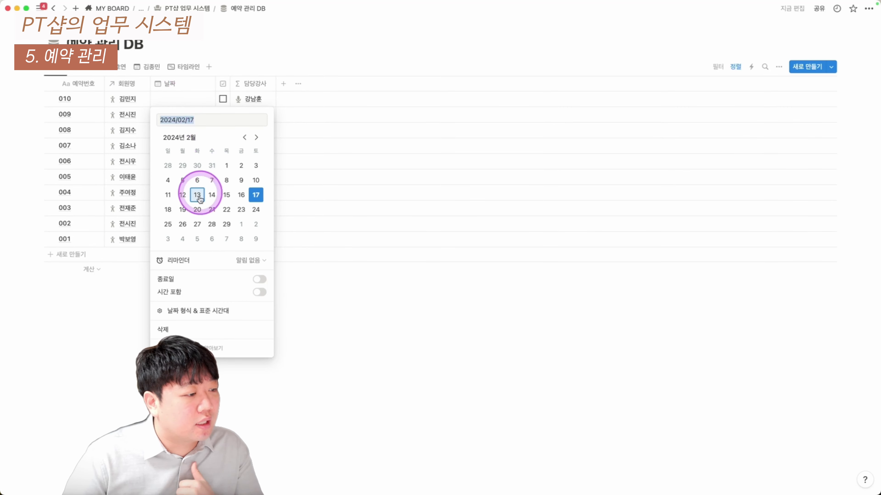
{"action": "left_click", "coordinate": [213, 295]}
{"action": "left_click", "coordinate": [239, 126]}
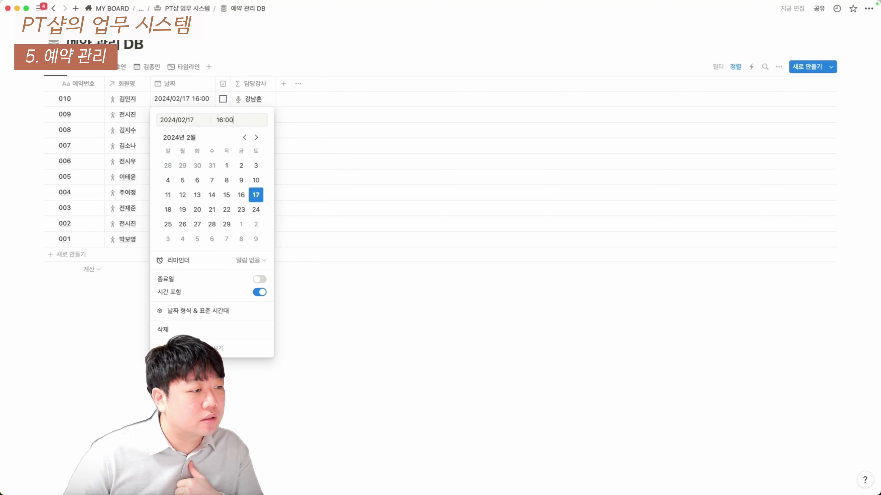
{"action": "key", "text": "Escape"}
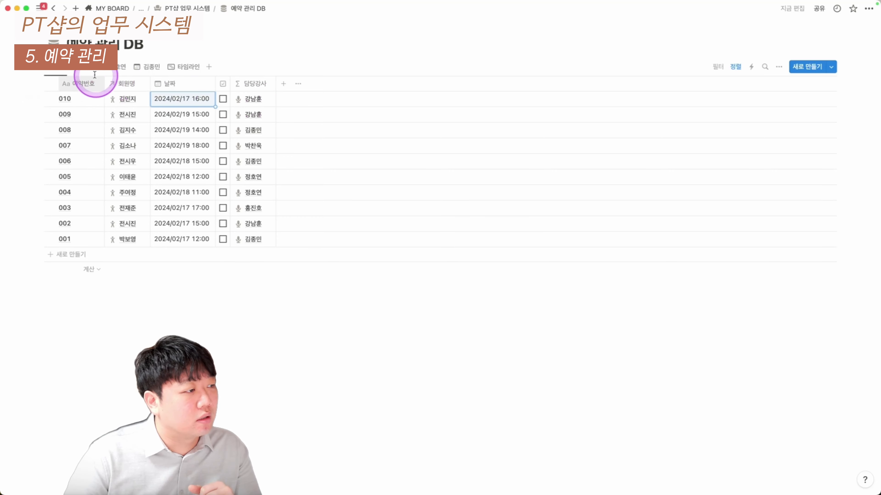
{"action": "left_click", "coordinate": [84, 71]}
{"action": "scroll", "coordinate": [711, 200], "scroll_direction": "down", "scroll_amount": 2}
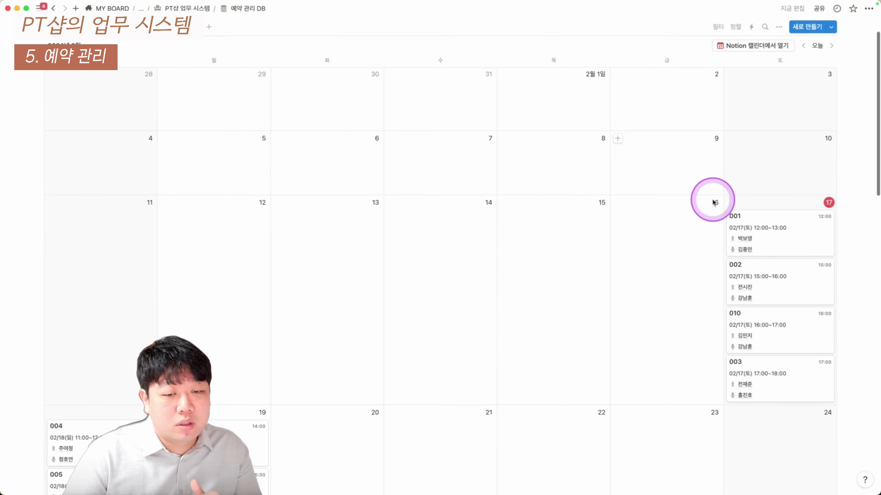
Move reservation 010 to February 20 on the calendar
{"action": "scroll", "coordinate": [566, 253], "scroll_direction": "down", "scroll_amount": 3}
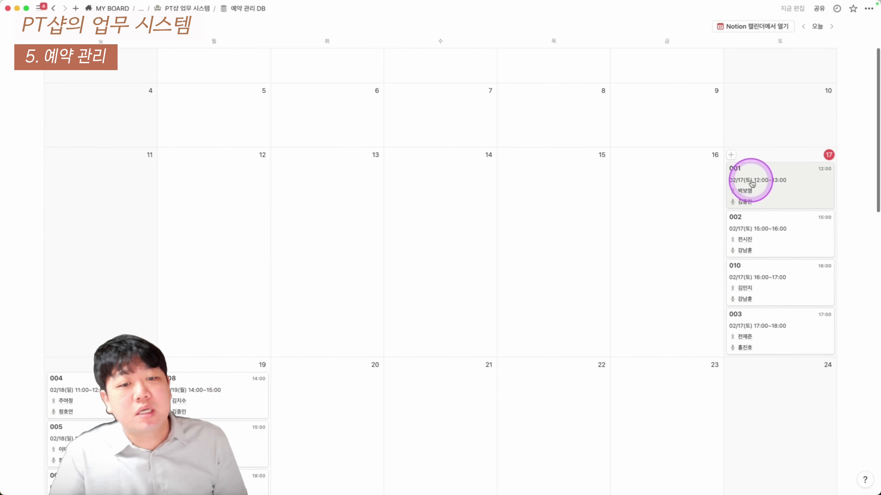
{"action": "scroll", "coordinate": [756, 188], "scroll_direction": "down", "scroll_amount": 1}
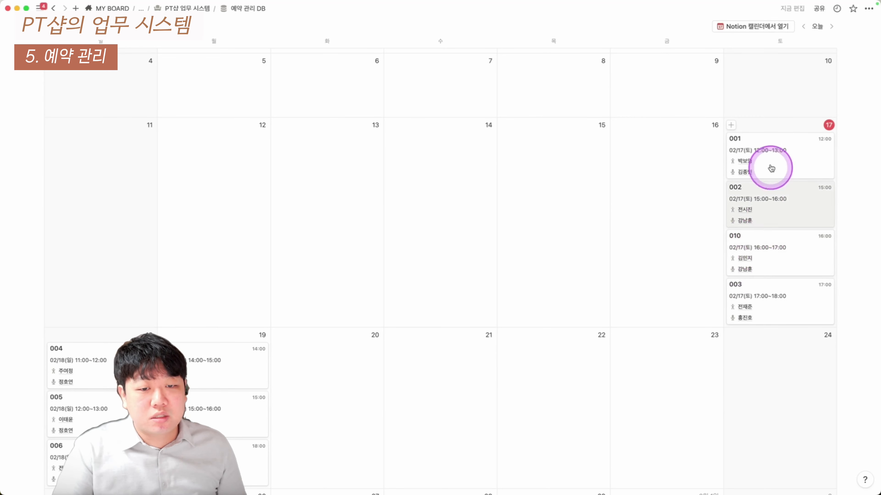
{"action": "scroll", "coordinate": [342, 373], "scroll_direction": "down", "scroll_amount": 2}
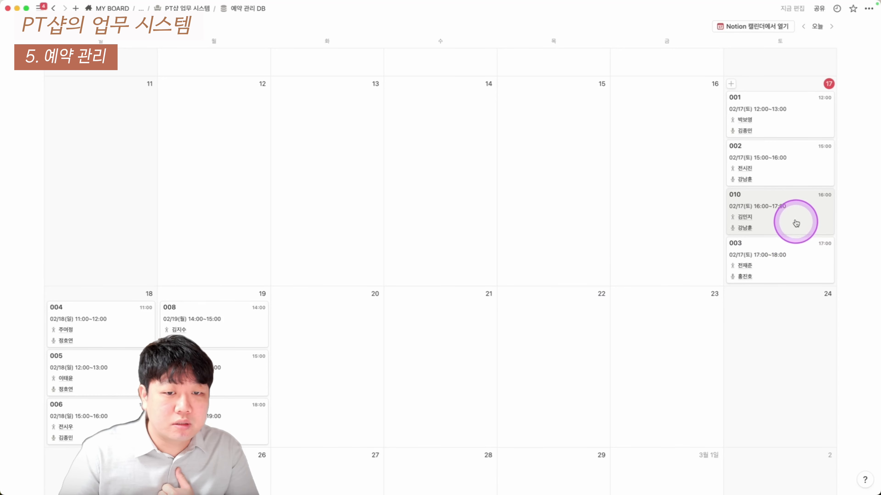
{"action": "left_click_drag", "start_coordinate": [796, 223], "coordinate": [344, 348]}
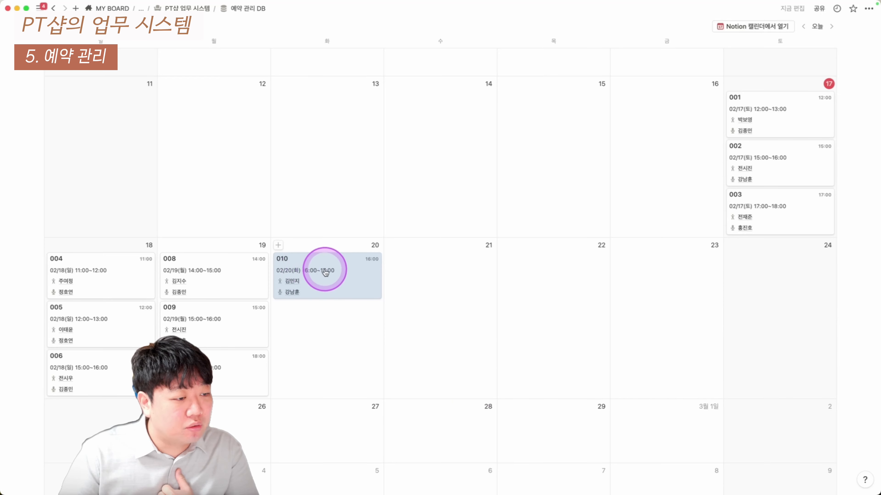
Set reservation 010's time to 13:00–14:00, then show the single-trainer calendar view
{"action": "left_click", "coordinate": [328, 276]}
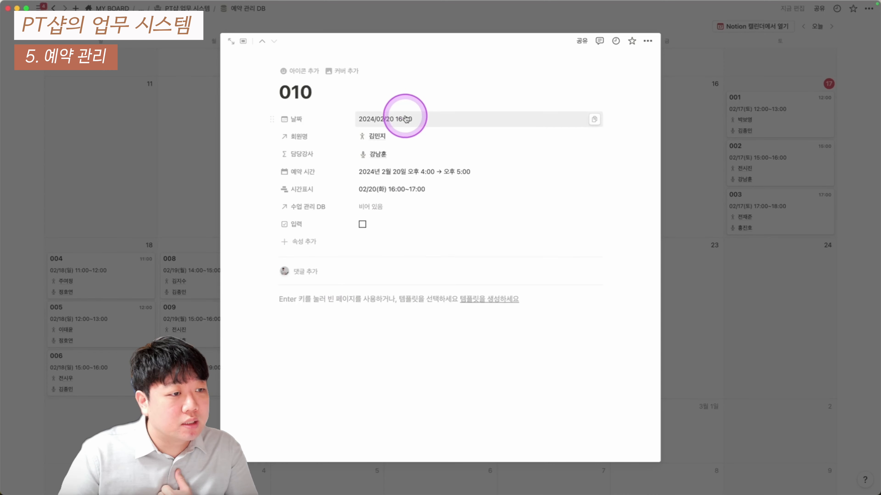
{"action": "left_click", "coordinate": [405, 118]}
{"action": "left_click", "coordinate": [431, 137]}
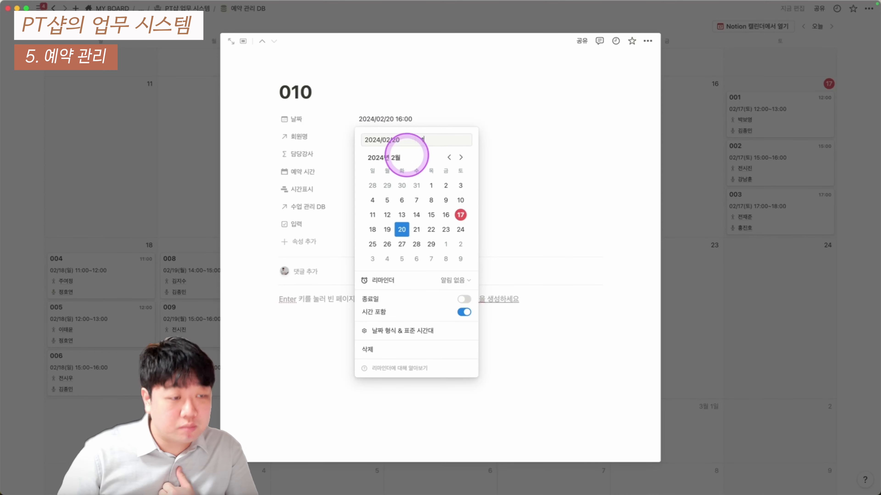
{"action": "left_click", "coordinate": [151, 209]}
{"action": "left_click", "coordinate": [199, 347]}
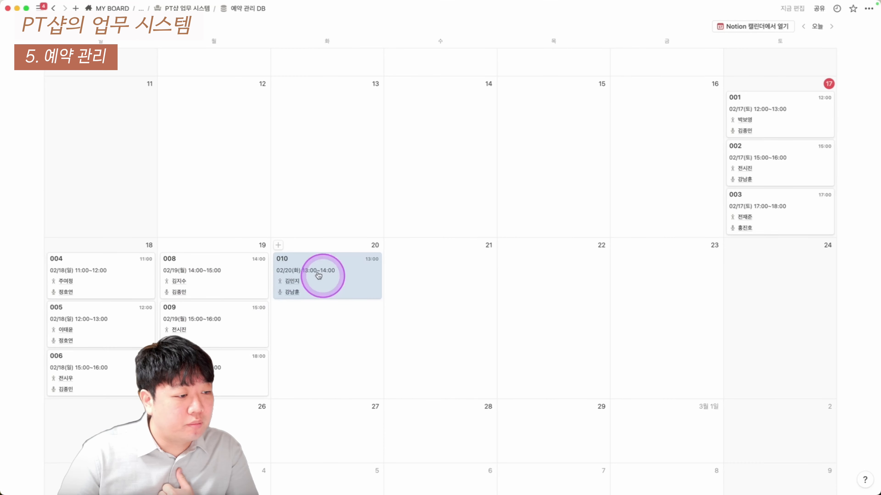
{"action": "scroll", "coordinate": [312, 295], "scroll_direction": "up", "scroll_amount": 5}
{"action": "left_click", "coordinate": [113, 69]}
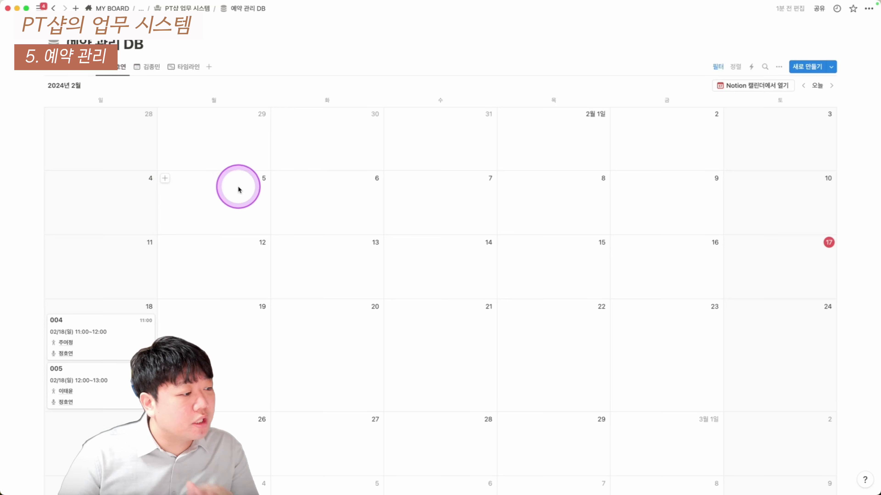
Compare another trainer's and the 전체 calendar, then open the bookings in Notion Calendar
{"action": "scroll", "coordinate": [134, 352], "scroll_direction": "down", "scroll_amount": 1}
{"action": "scroll", "coordinate": [136, 352], "scroll_direction": "up", "scroll_amount": 1}
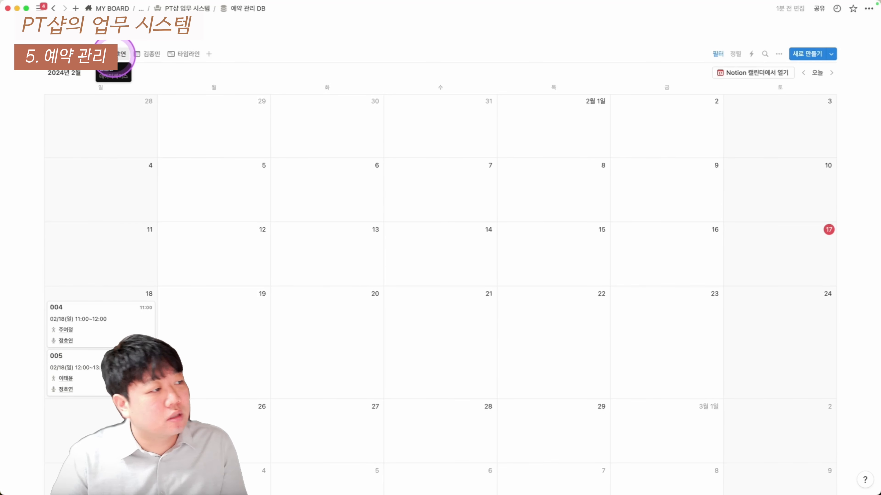
{"action": "left_click", "coordinate": [147, 55]}
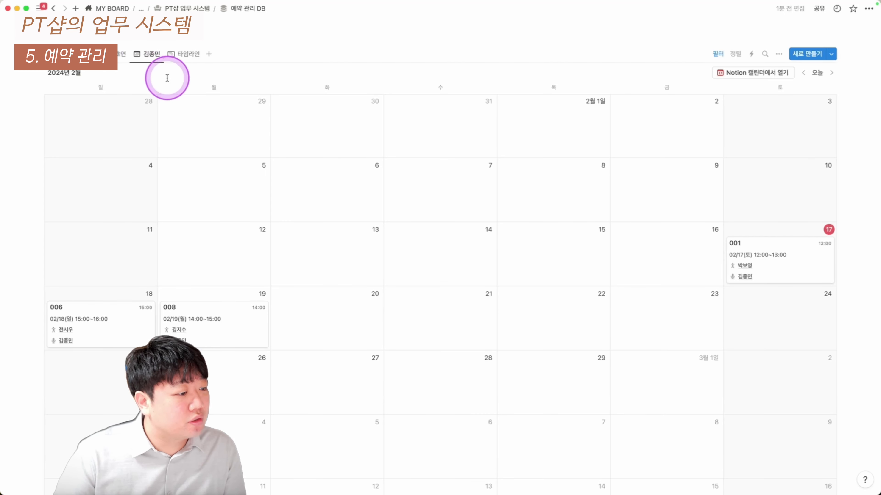
{"action": "left_click", "coordinate": [84, 55]}
{"action": "scroll", "coordinate": [407, 241], "scroll_direction": "down", "scroll_amount": 1}
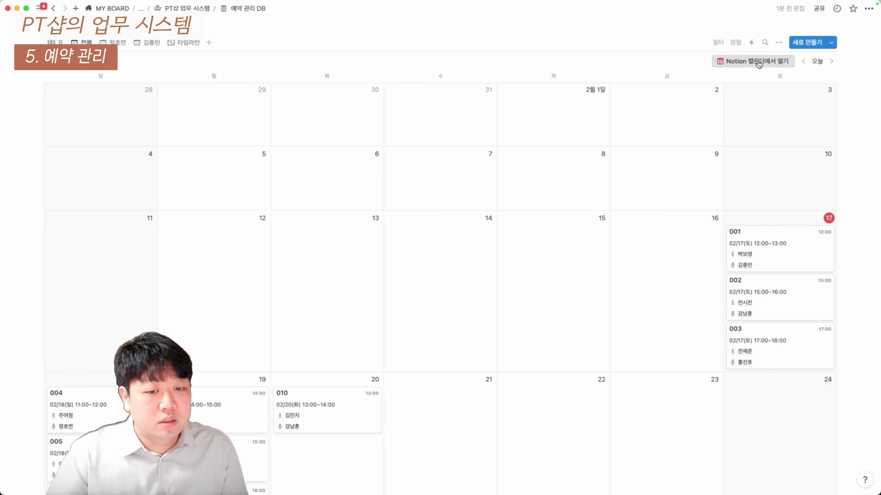
{"action": "left_click", "coordinate": [758, 64]}
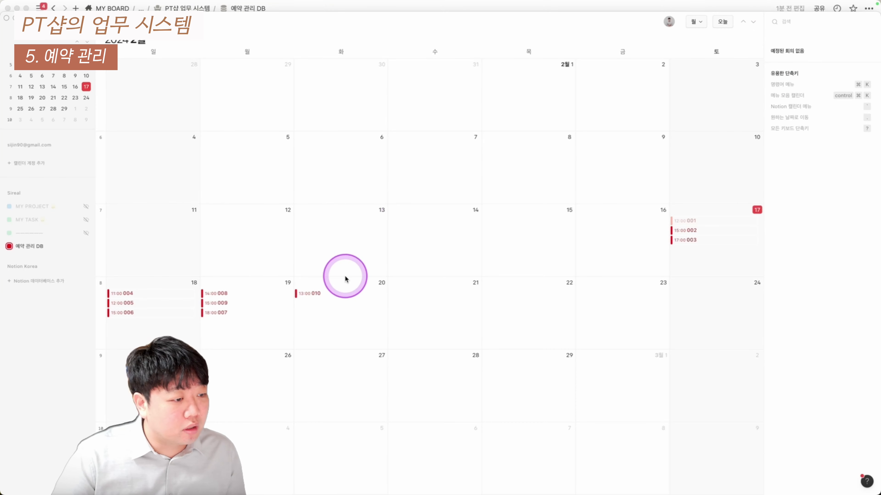
Show the details of reservation 010 on February 20 at 13:00
{"action": "left_click", "coordinate": [319, 297]}
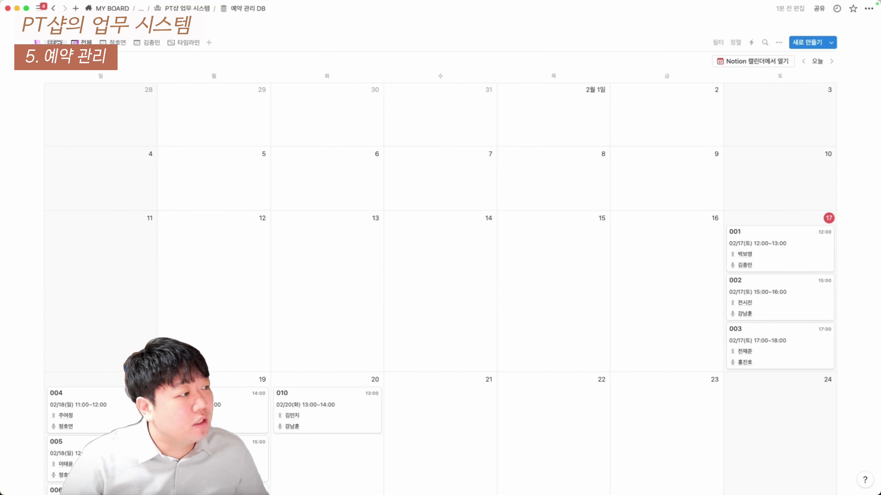
In the table, widen 예약번호 and add the member's name to 010's title, then return to the calendar
{"action": "left_click", "coordinate": [58, 43]}
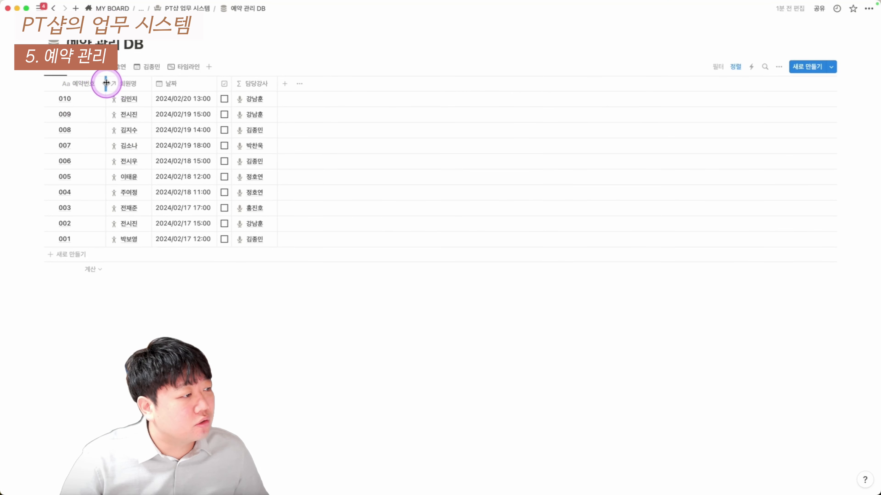
{"action": "left_click_drag", "start_coordinate": [106, 83], "coordinate": [113, 82]}
{"action": "left_click", "coordinate": [78, 97]}
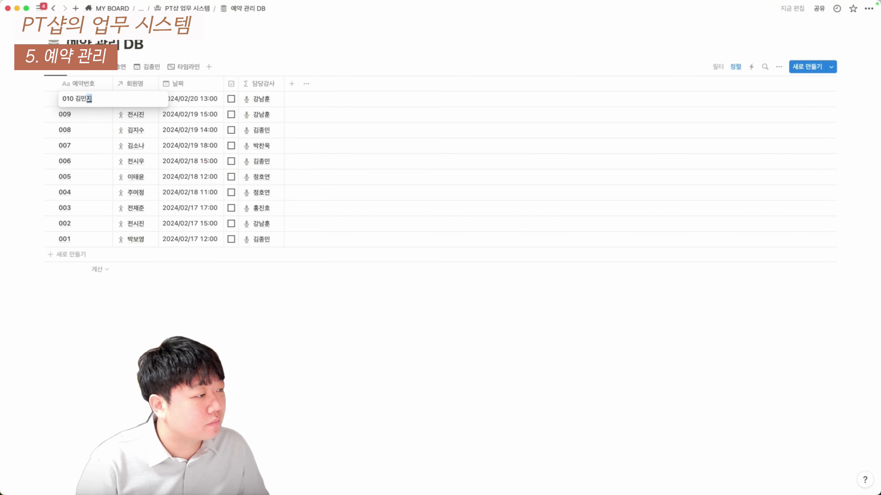
{"action": "key", "text": "Return"}
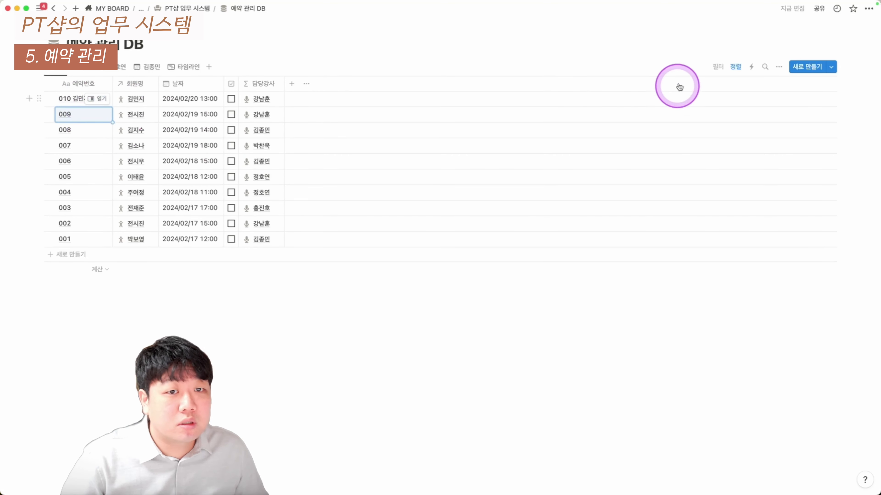
{"action": "left_click", "coordinate": [88, 69]}
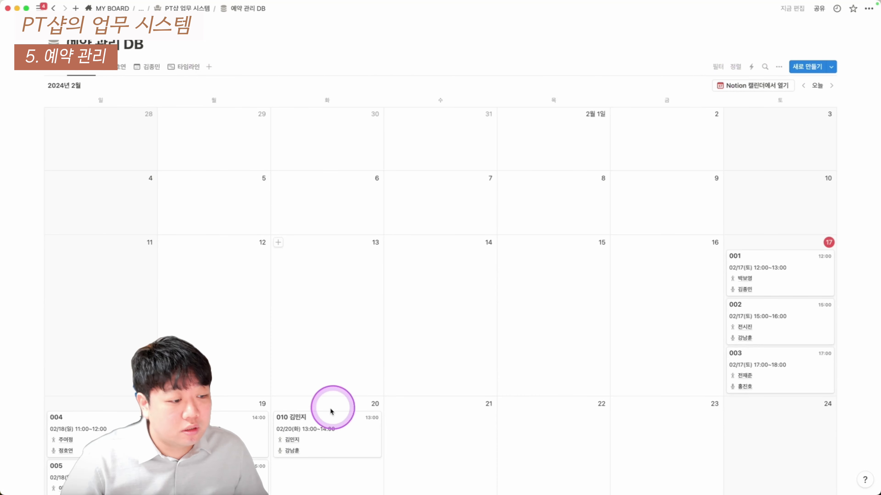
{"action": "scroll", "coordinate": [309, 389], "scroll_direction": "down", "scroll_amount": 2}
{"action": "scroll", "coordinate": [357, 332], "scroll_direction": "up", "scroll_amount": 2}
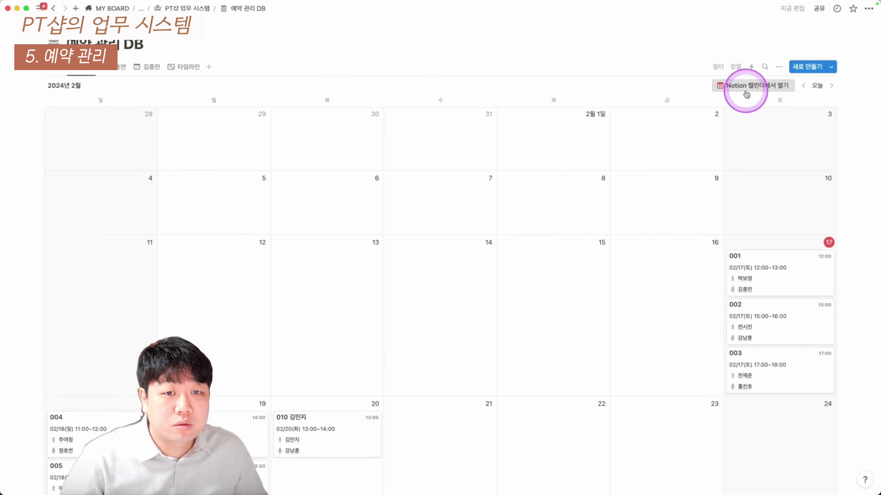
{"action": "left_click", "coordinate": [749, 89]}
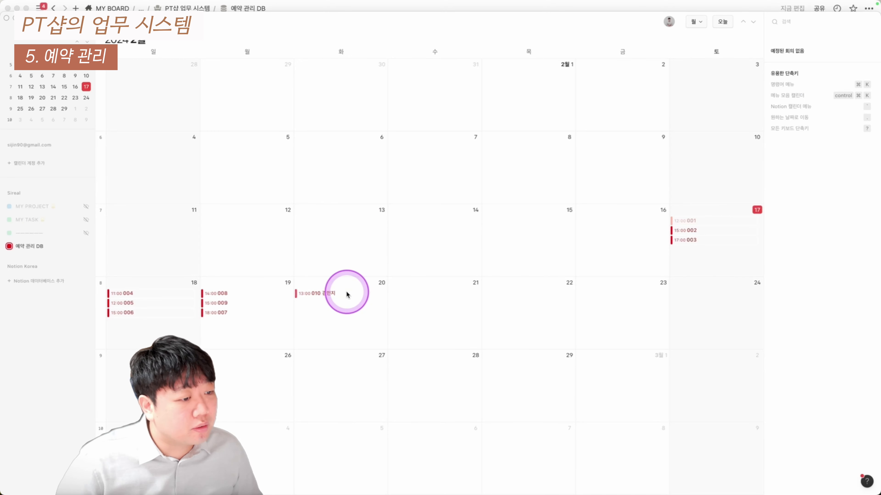
Add the single-trainer calendar view to Notion Calendar with both calendars visible
{"action": "left_click", "coordinate": [416, 6]}
{"action": "left_click", "coordinate": [113, 67]}
{"action": "left_click", "coordinate": [778, 85]}
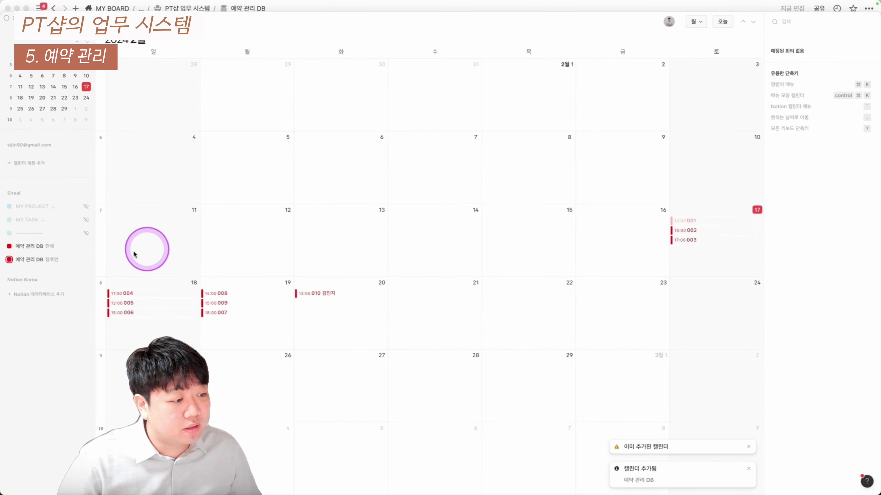
{"action": "left_click", "coordinate": [86, 246]}
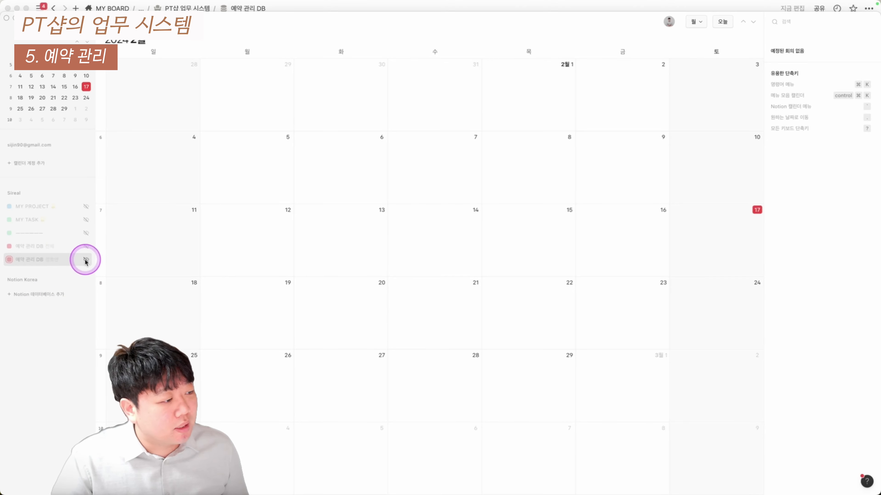
{"action": "left_click", "coordinate": [86, 260]}
{"action": "left_click", "coordinate": [86, 247]}
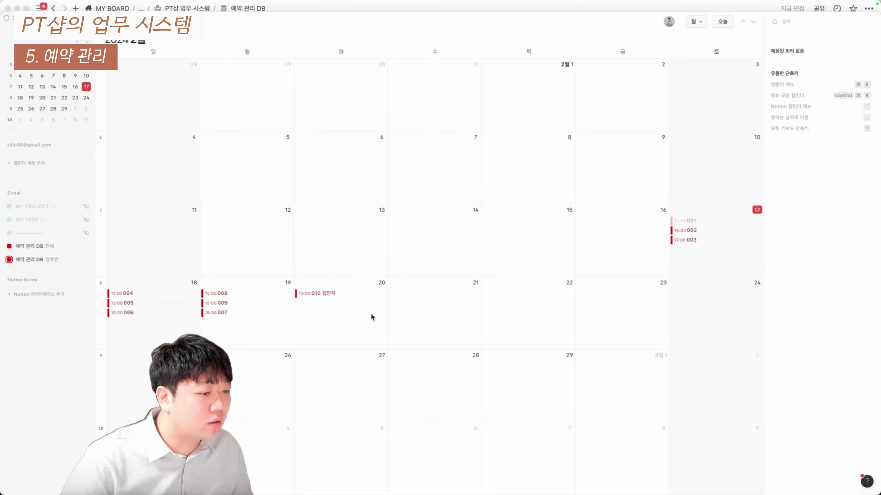
Show the reservations in the 타임라인 view, jumped to today
{"action": "left_click", "coordinate": [384, 312]}
{"action": "left_click", "coordinate": [188, 66]}
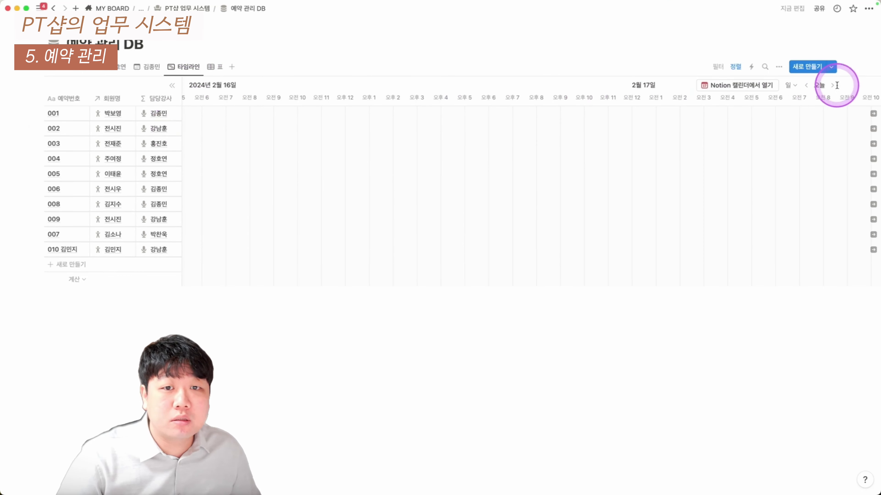
{"action": "left_click", "coordinate": [832, 85]}
Scroll across the timeline's dates, then switch back to the month calendar
{"action": "scroll", "coordinate": [623, 180], "scroll_direction": "right", "scroll_amount": 4}
{"action": "scroll", "coordinate": [530, 169], "scroll_direction": "right", "scroll_amount": 1}
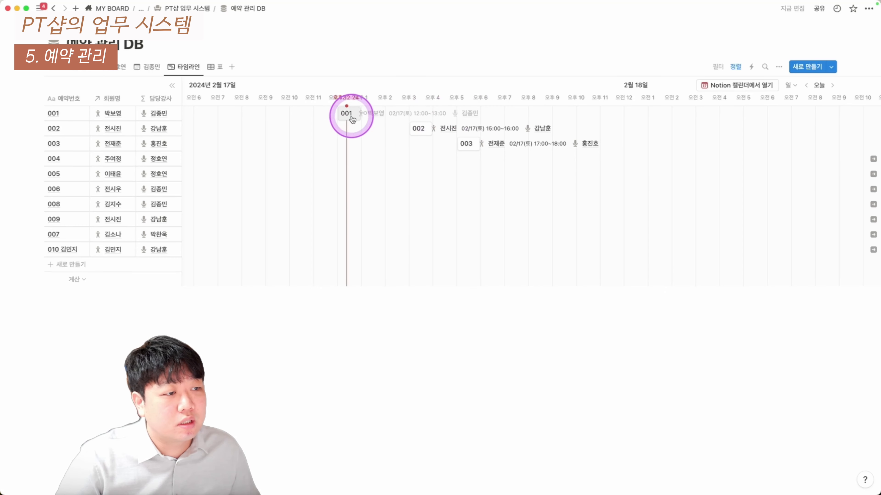
{"action": "scroll", "coordinate": [455, 131], "scroll_direction": "right", "scroll_amount": 15}
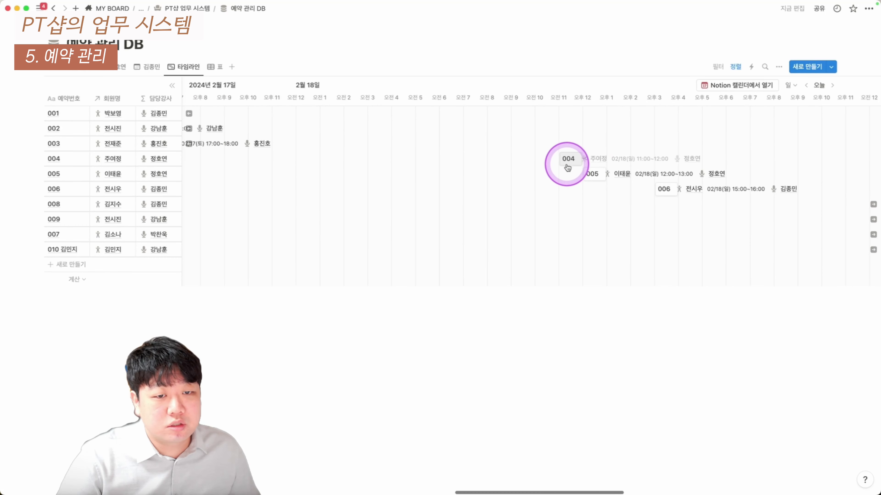
{"action": "scroll", "coordinate": [576, 166], "scroll_direction": "right", "scroll_amount": 10}
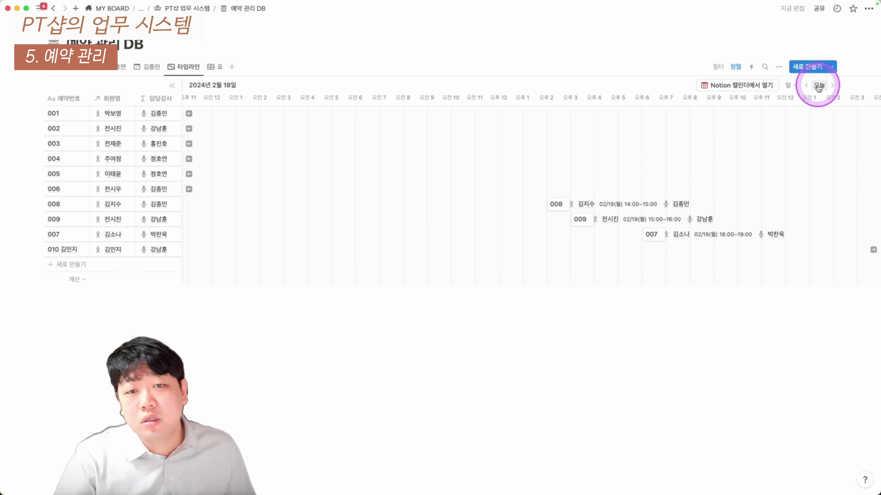
{"action": "left_click", "coordinate": [80, 66]}
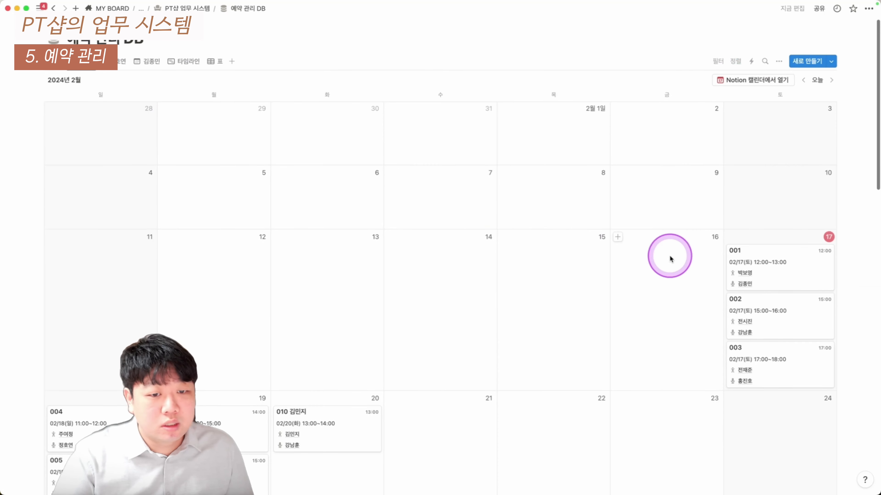
{"action": "scroll", "coordinate": [693, 249], "scroll_direction": "down", "scroll_amount": 2}
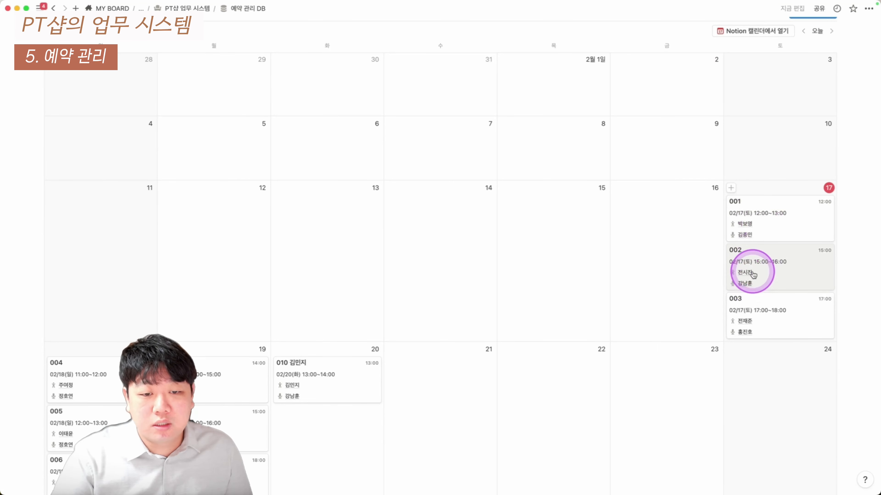
{"action": "scroll", "coordinate": [284, 208], "scroll_direction": "up", "scroll_amount": 2}
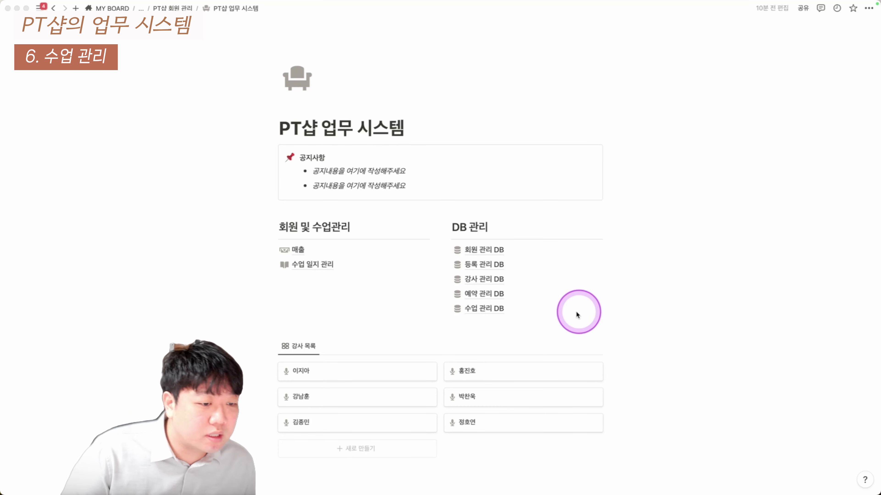
In 수업 관리 DB, add class entry 010 linked to reservation 010
{"action": "left_click", "coordinate": [486, 310]}
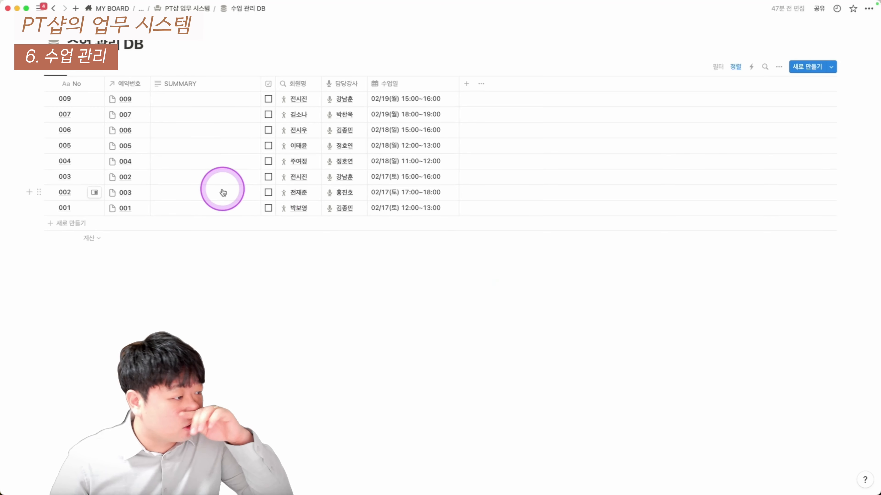
{"action": "left_click", "coordinate": [67, 224]}
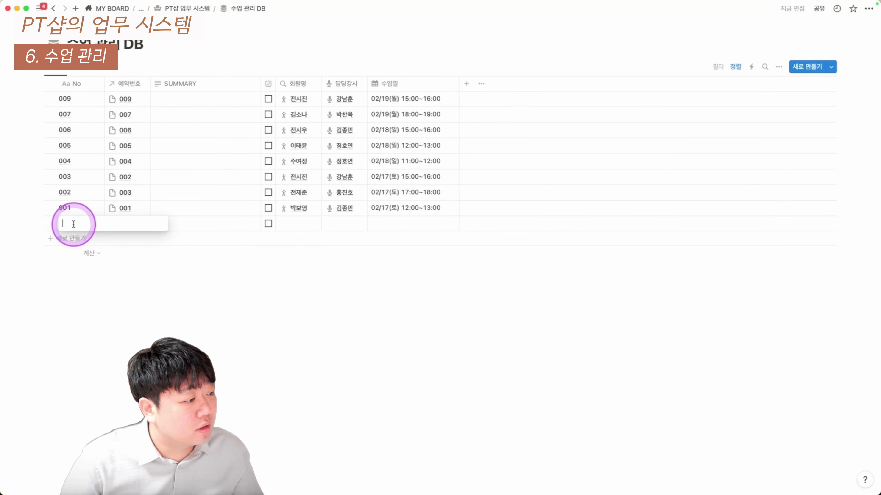
{"action": "type", "text": "010"}
{"action": "key", "text": "Return"}
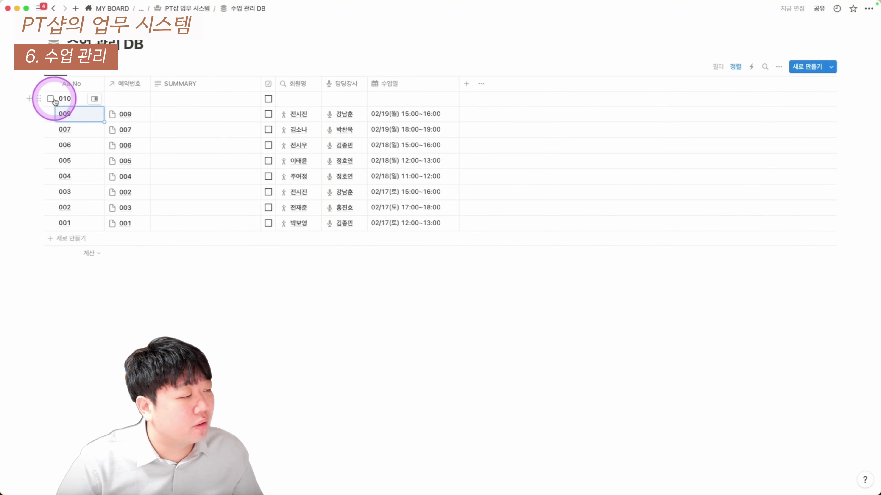
{"action": "left_click", "coordinate": [126, 103]}
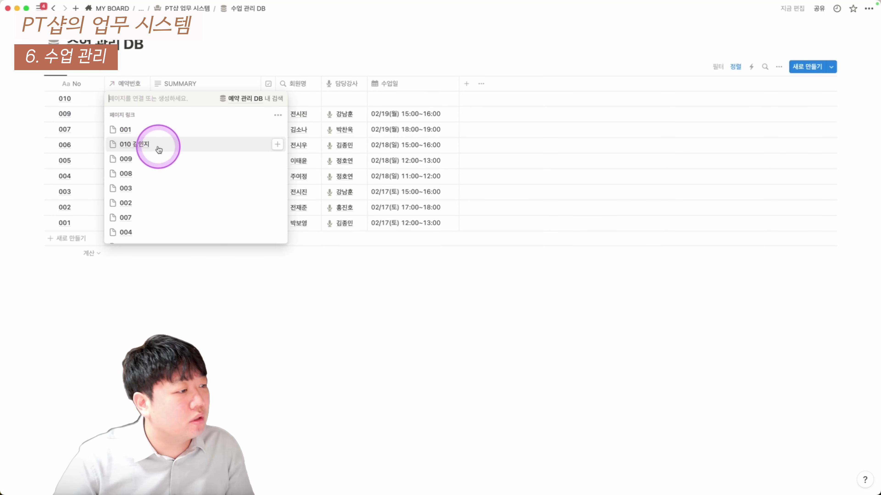
{"action": "left_click", "coordinate": [179, 144]}
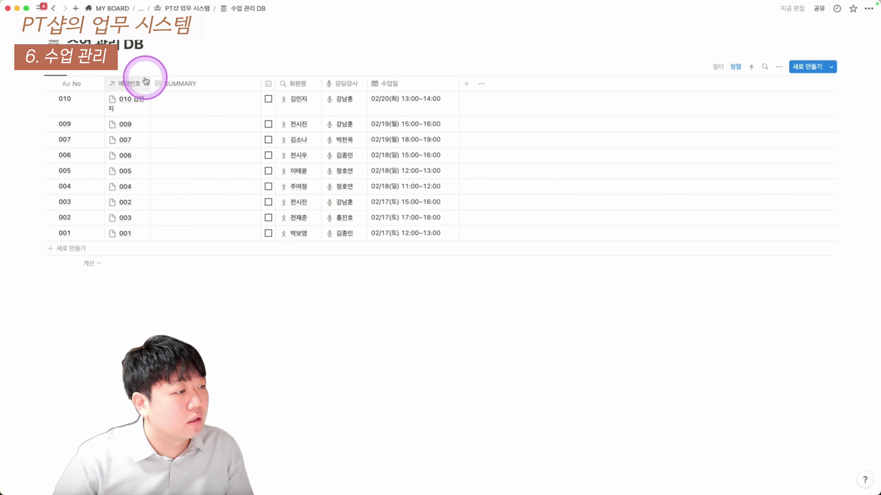
Give entry 010 the summary 간단 요약 and open its page in side peek
{"action": "left_click_drag", "start_coordinate": [150, 81], "coordinate": [155, 81]}
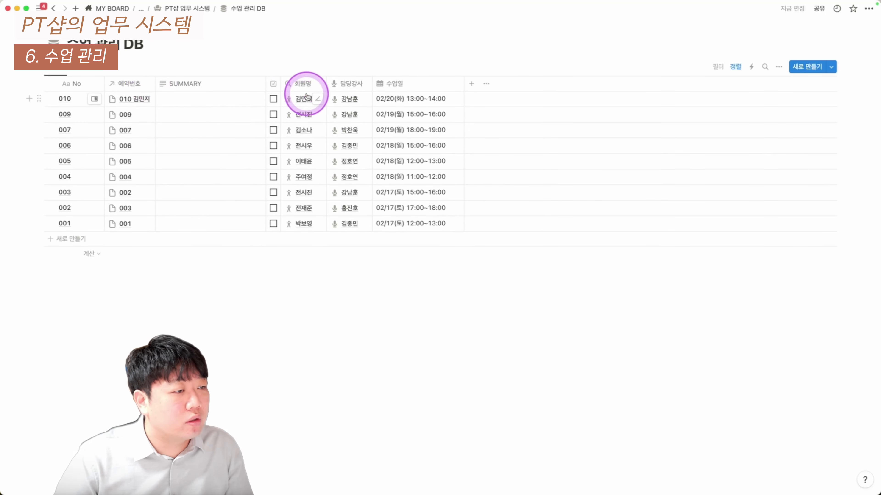
{"action": "left_click_drag", "start_coordinate": [344, 99], "coordinate": [346, 226]}
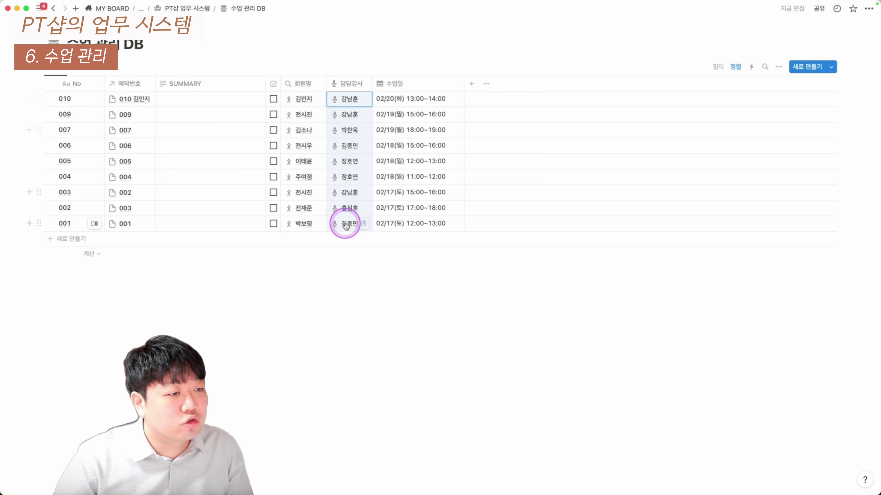
{"action": "left_click_drag", "start_coordinate": [421, 99], "coordinate": [422, 204]}
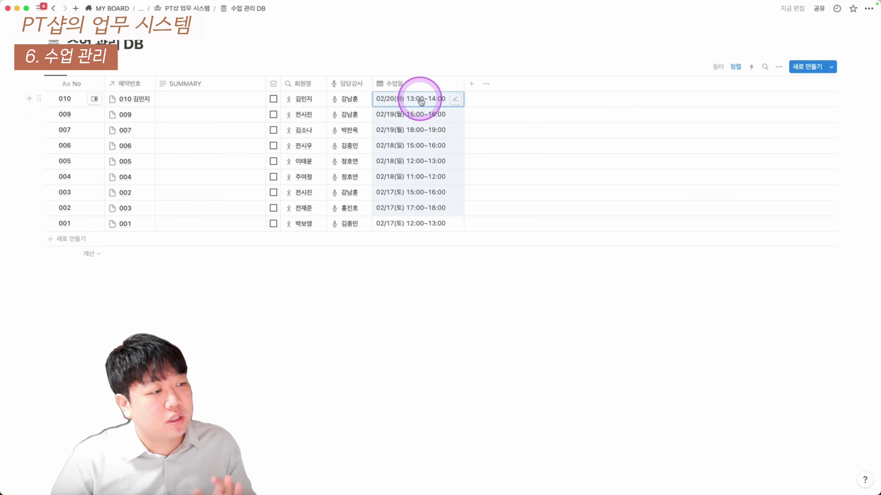
{"action": "left_click", "coordinate": [203, 99]}
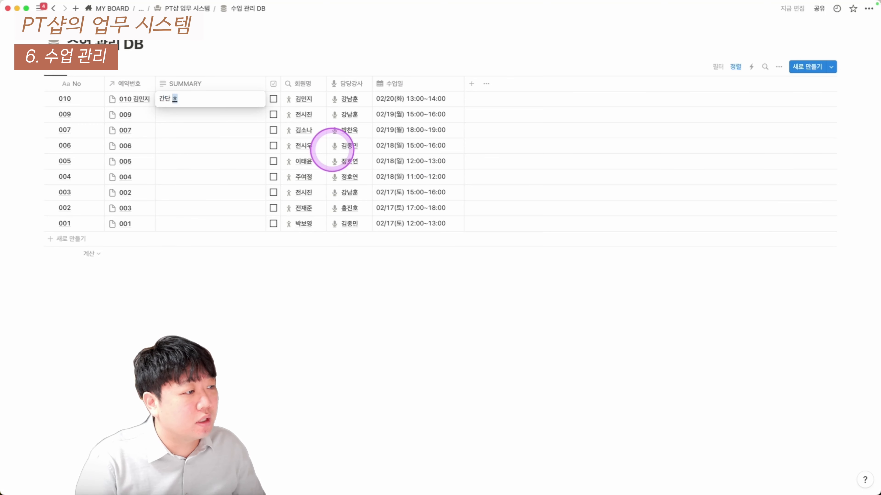
{"action": "key", "text": "Return"}
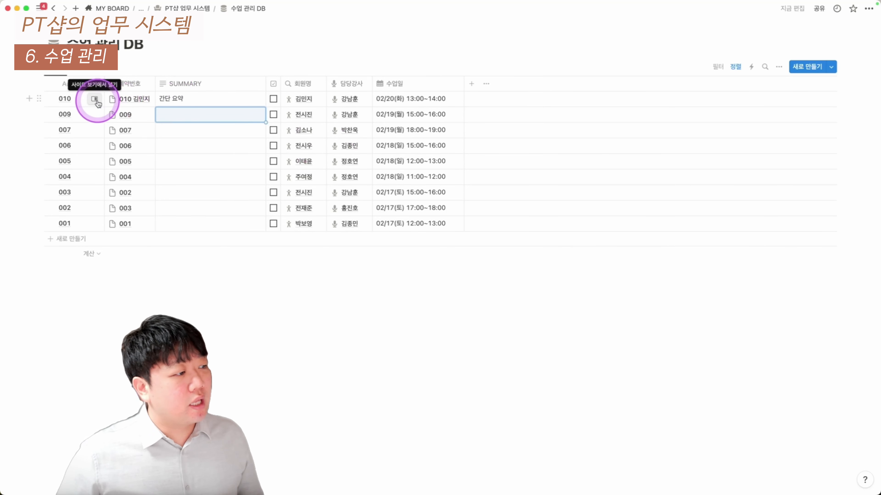
{"action": "left_click", "coordinate": [93, 99]}
{"action": "left_click", "coordinate": [474, 250]}
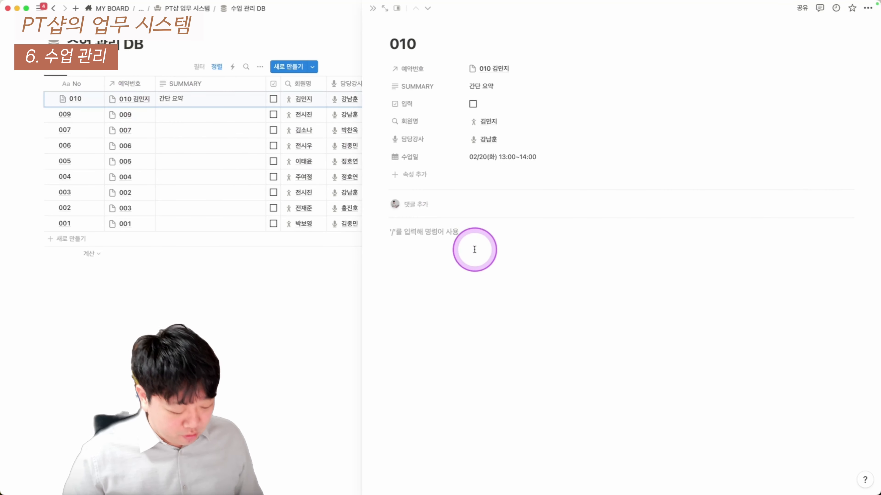
Add the headings 자세한 상담 내용 and 자세한 수업 일지 to page 010
{"action": "type", "text": "자세한"}
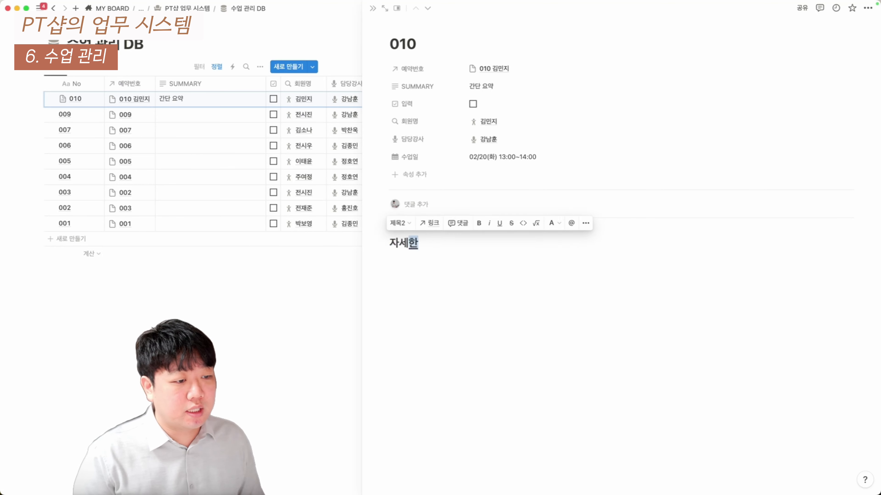
{"action": "type", "text": " 상담 ㄴㅐ용"}
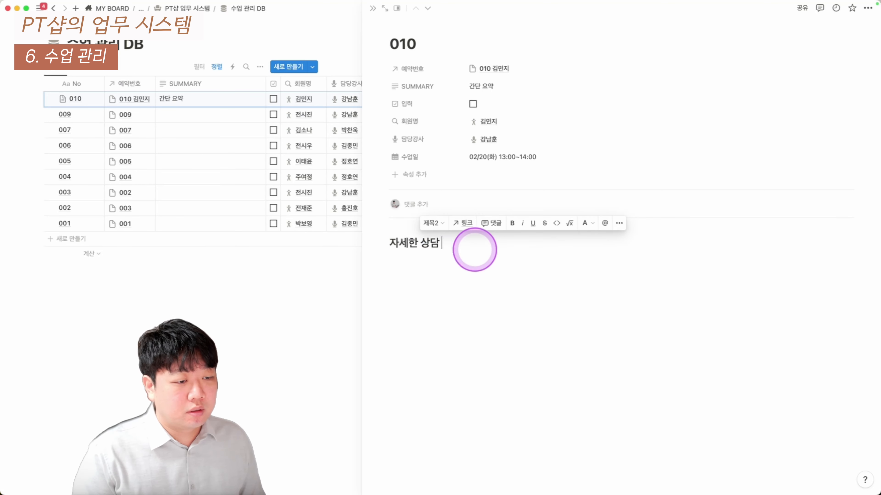
{"action": "key", "text": "Return"}
{"action": "type", "text": "## 자세한 수업 일지"}
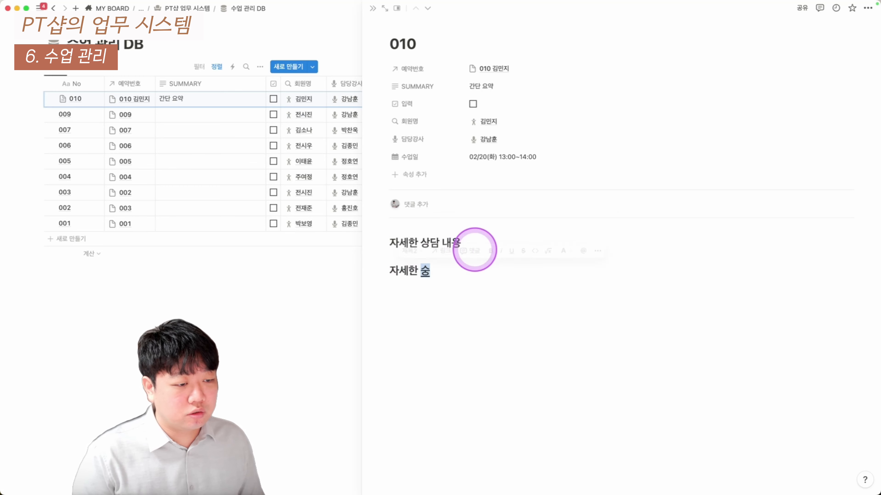
{"action": "key", "text": "Up"}
{"action": "key", "text": "Return"}
Put three bullet points under each heading
{"action": "type", "text": "-"}
{"action": "key", "text": "super+d"}
{"action": "key", "text": "super+d"}
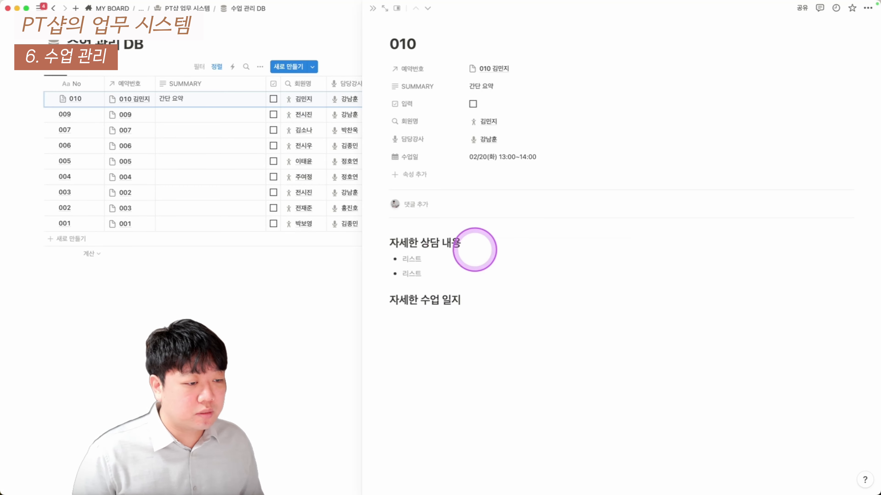
{"action": "key", "text": "Down"}
{"action": "key", "text": "Return"}
{"action": "key", "text": "Return"}
{"action": "type", "text": "-"}
{"action": "key", "text": "super+d"}
{"action": "key", "text": "super+d"}
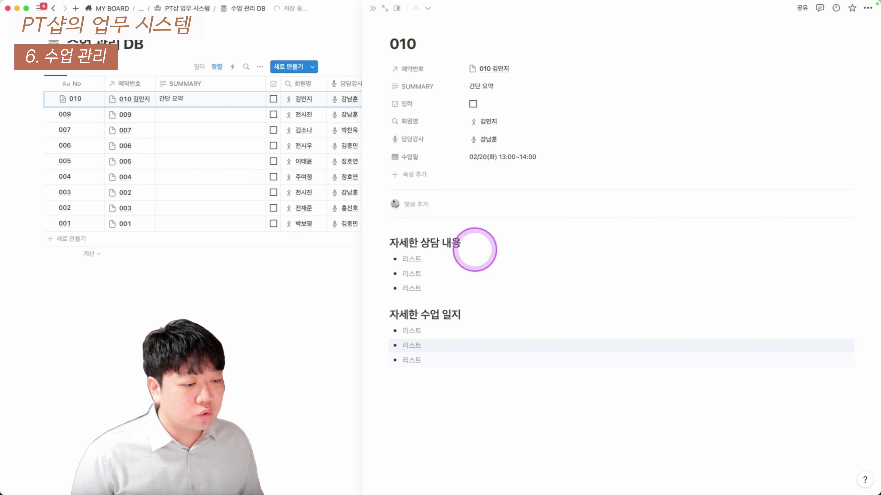
{"action": "key", "text": "Return"}
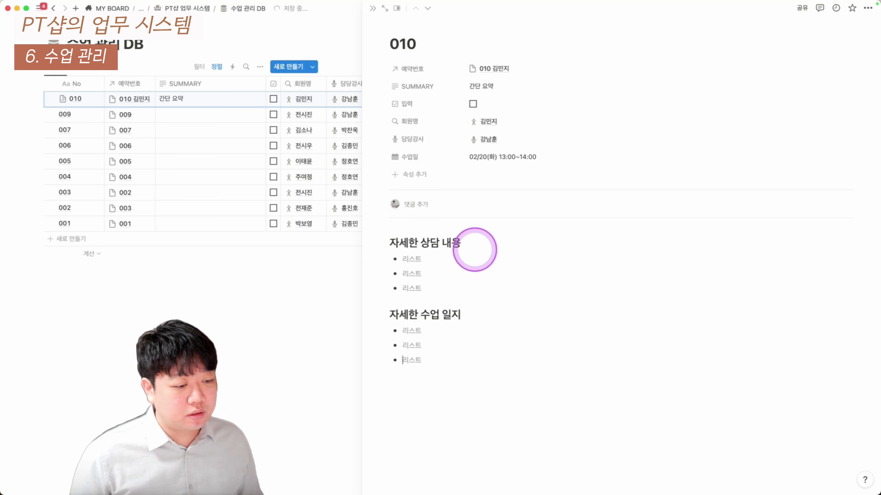
{"action": "key", "text": "super+d"}
{"action": "key", "text": "Return"}
{"action": "key", "text": "Return"}
Insert three image placeholder blocks, then view the page's web publishing options
{"action": "type", "text": "/이미지"}
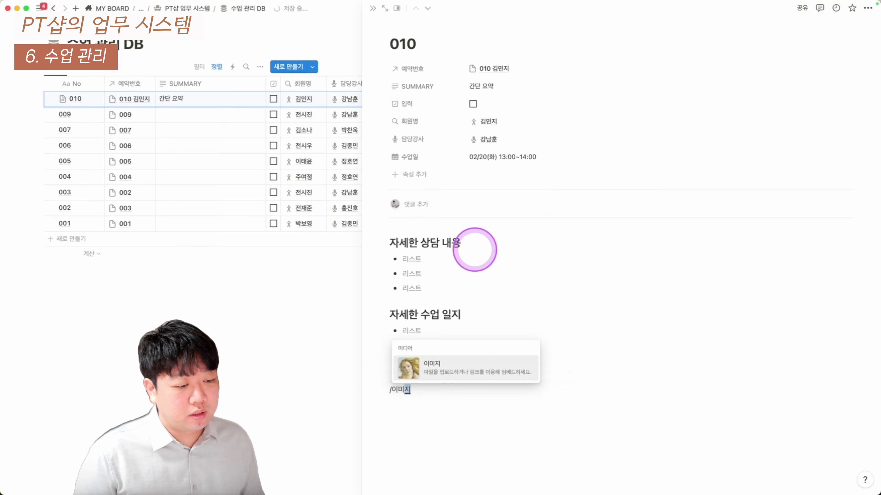
{"action": "key", "text": "Return"}
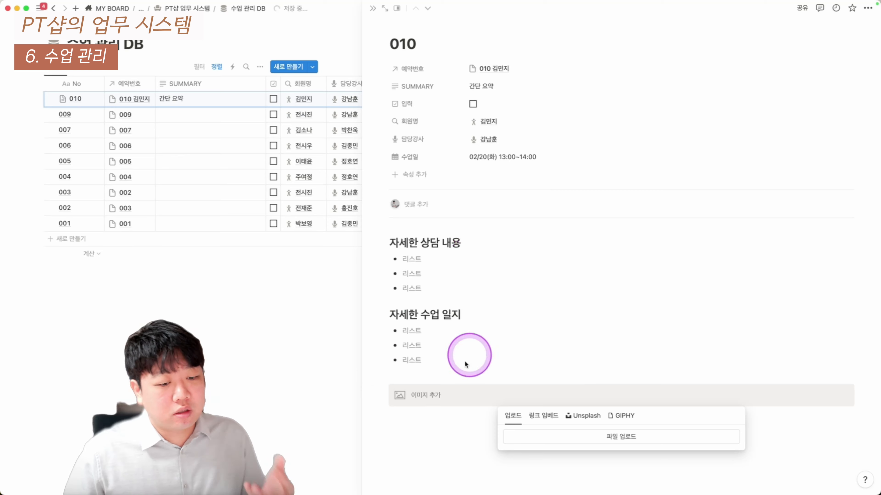
{"action": "left_click", "coordinate": [424, 410]}
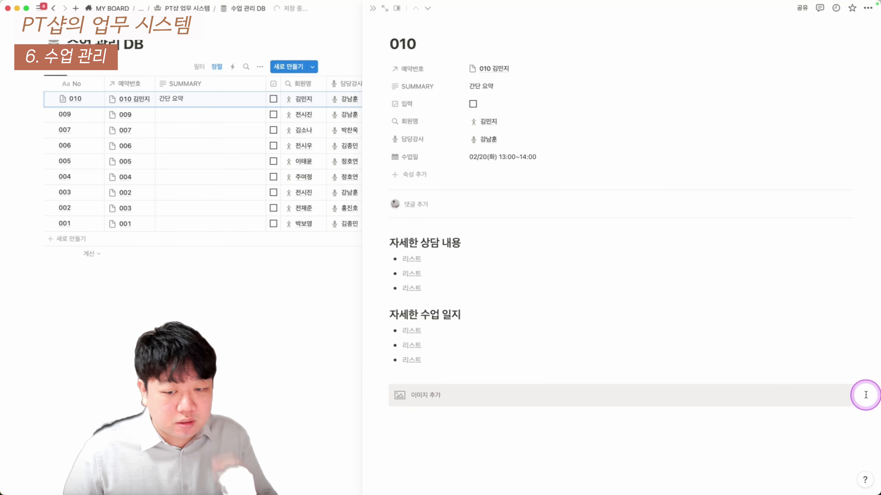
{"action": "left_click_drag", "start_coordinate": [865, 395], "coordinate": [817, 403]}
{"action": "key", "text": "super+d"}
{"action": "key", "text": "super+d"}
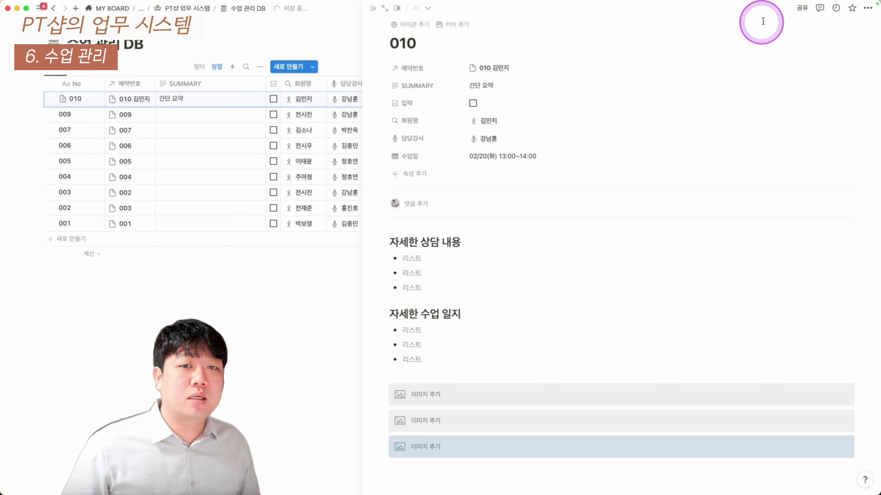
{"action": "left_click", "coordinate": [801, 9]}
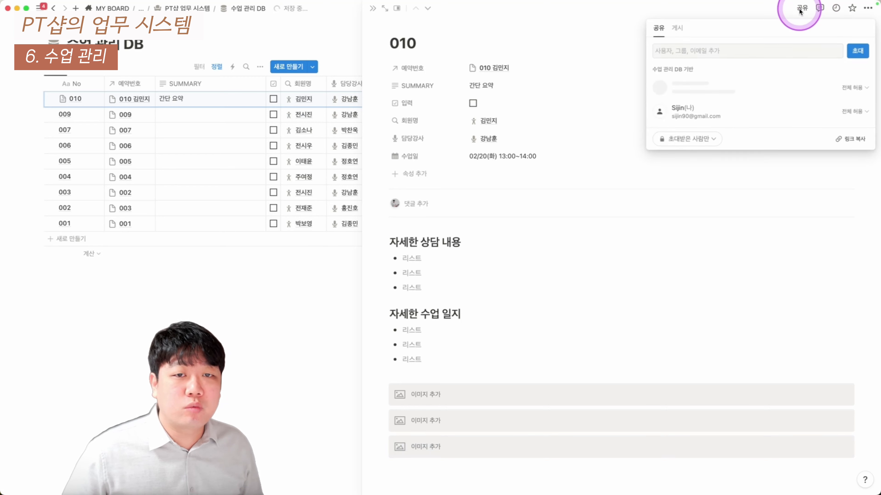
{"action": "left_click", "coordinate": [676, 28]}
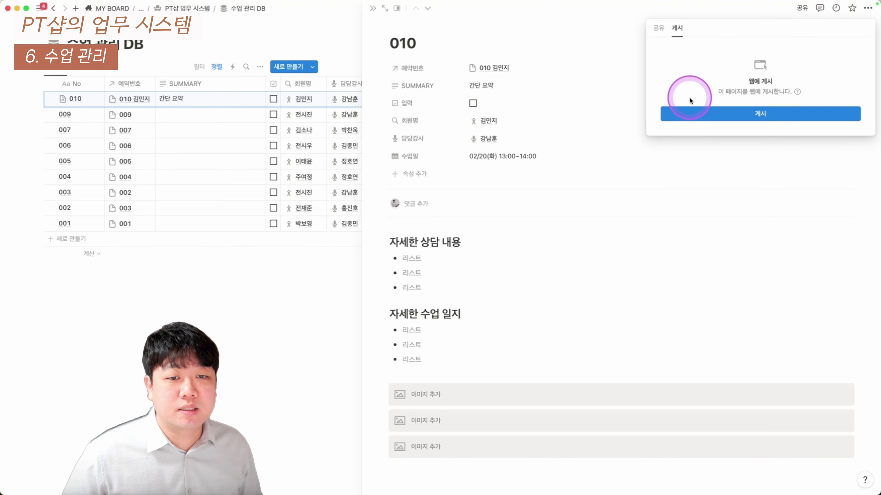
Publish class entry 010 to the web, copy its public link, and close its side peek
{"action": "left_click", "coordinate": [696, 112]}
{"action": "left_click", "coordinate": [862, 68]}
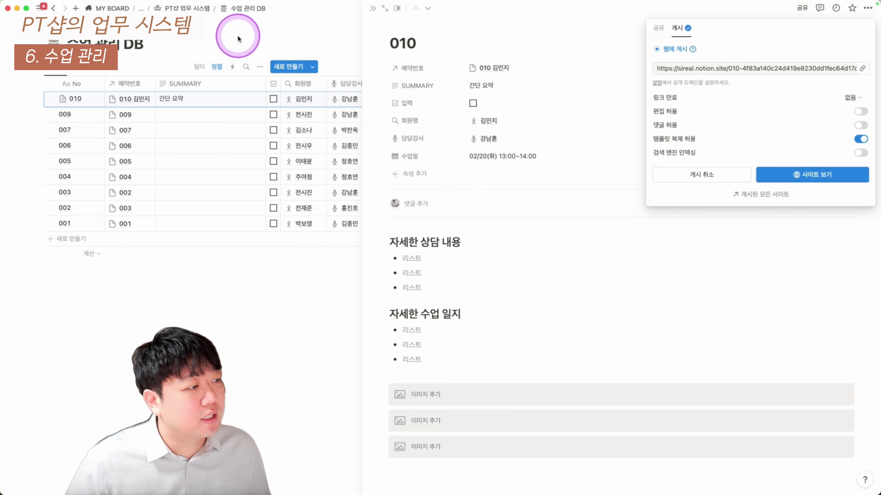
{"action": "left_click", "coordinate": [183, 26]}
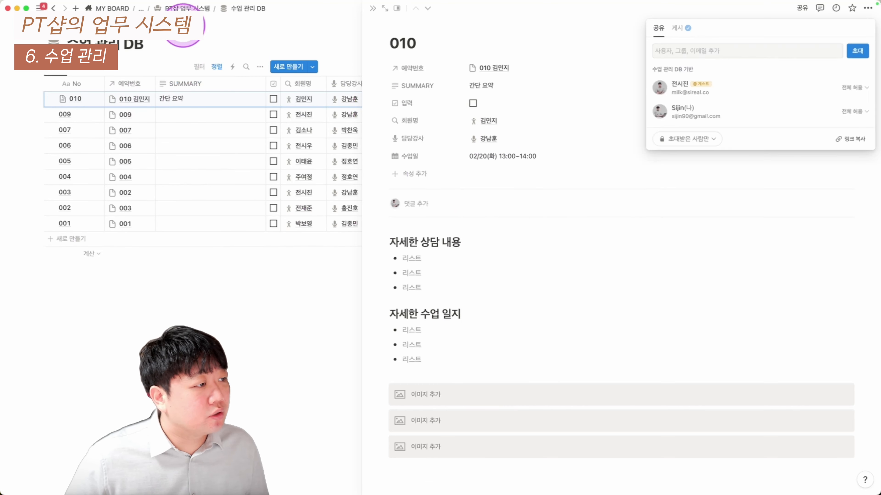
{"action": "left_click", "coordinate": [372, 10]}
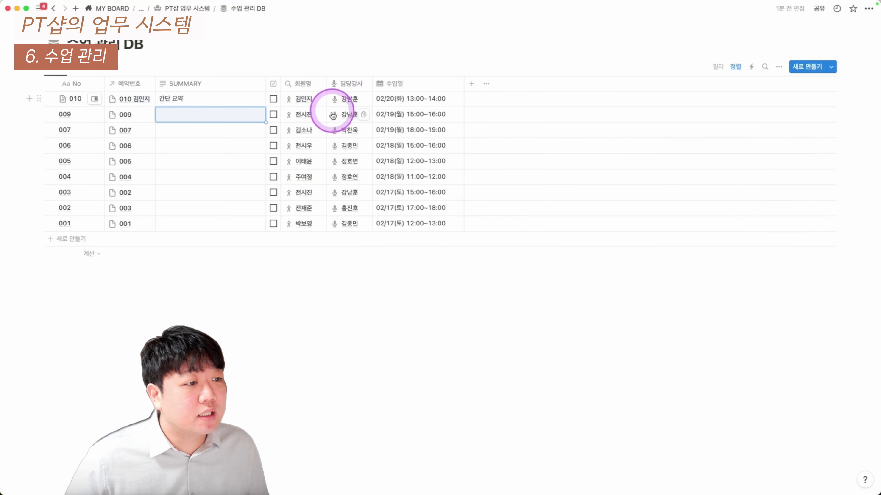
{"action": "left_click", "coordinate": [346, 100]}
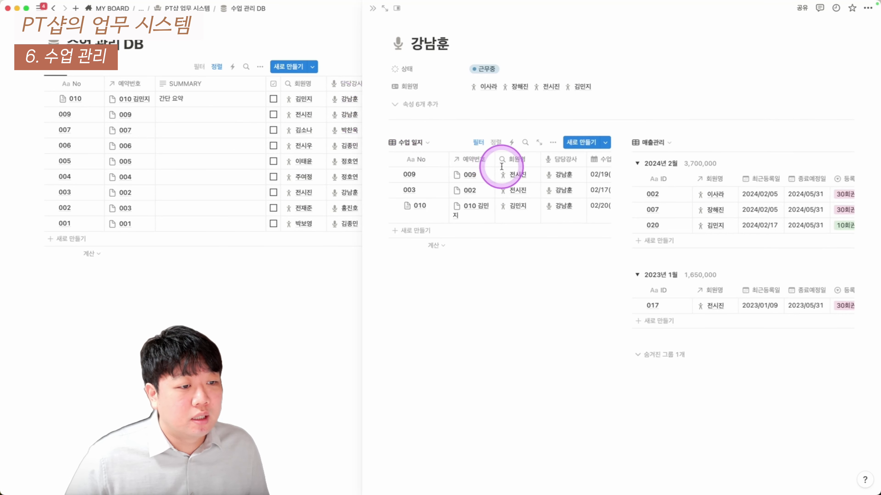
{"action": "mouse_move", "coordinate": [492, 161]}
{"action": "left_mouse_down"}
{"action": "mouse_move", "coordinate": [509, 160]}
{"action": "mouse_move", "coordinate": [488, 160]}
{"action": "left_mouse_up"}
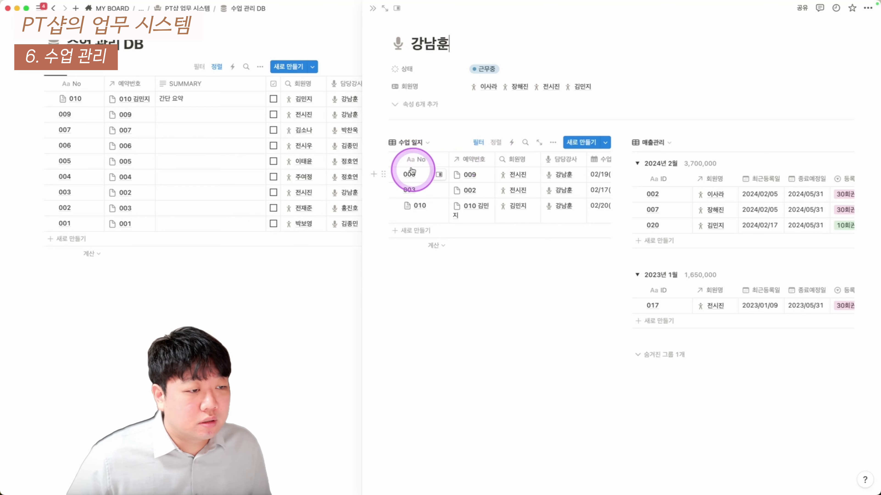
{"action": "left_click_drag", "start_coordinate": [410, 171], "coordinate": [412, 219]}
{"action": "left_click_drag", "start_coordinate": [473, 172], "coordinate": [476, 215]}
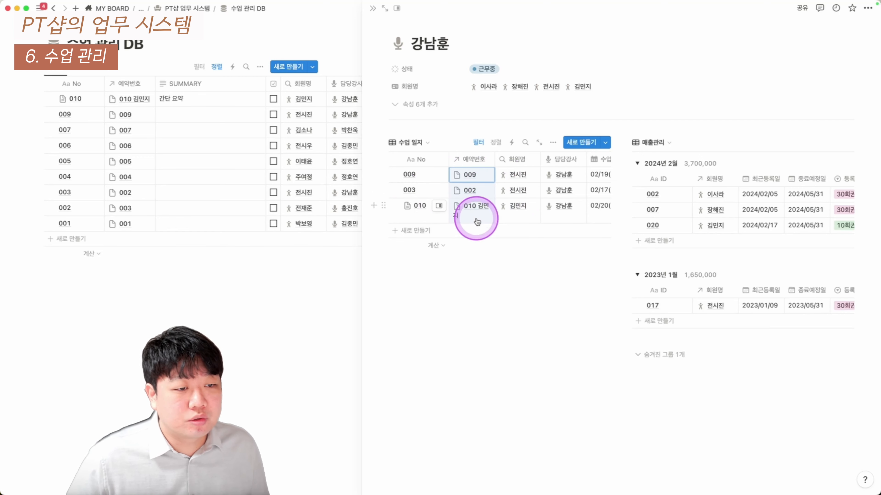
{"action": "scroll", "coordinate": [517, 207], "scroll_direction": "right", "scroll_amount": 3}
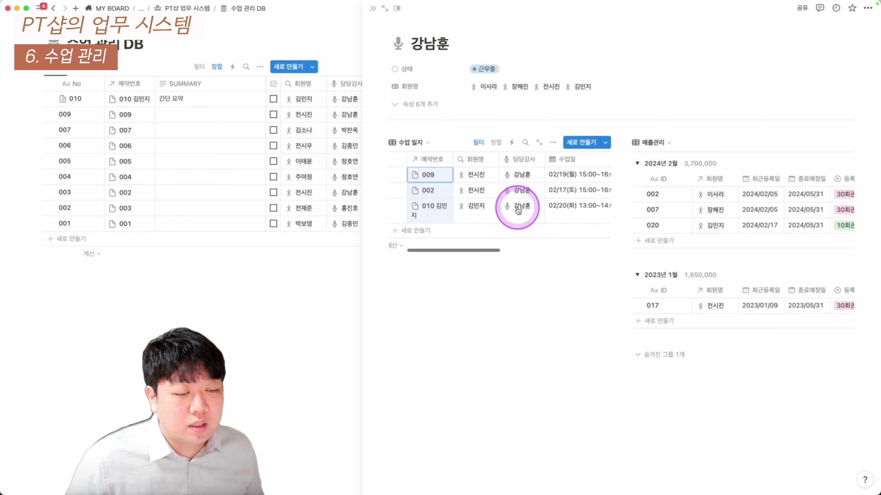
{"action": "scroll", "coordinate": [516, 207], "scroll_direction": "right", "scroll_amount": 5}
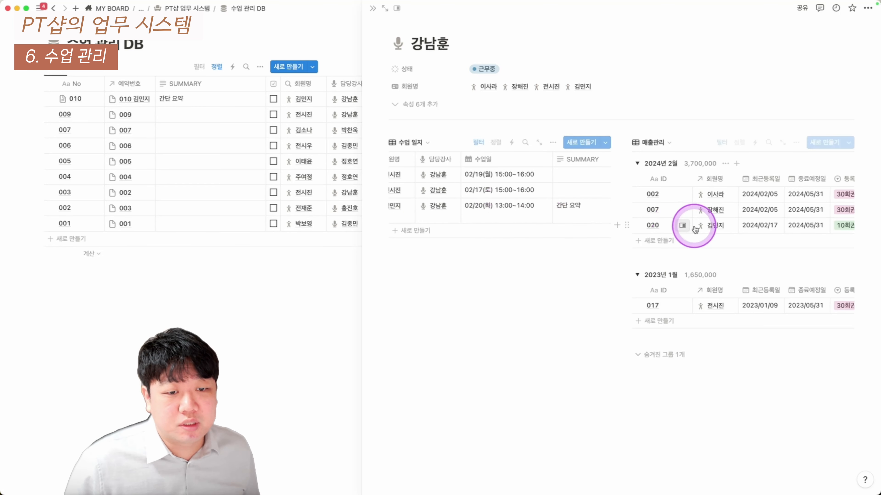
{"action": "scroll", "coordinate": [712, 220], "scroll_direction": "right", "scroll_amount": 5}
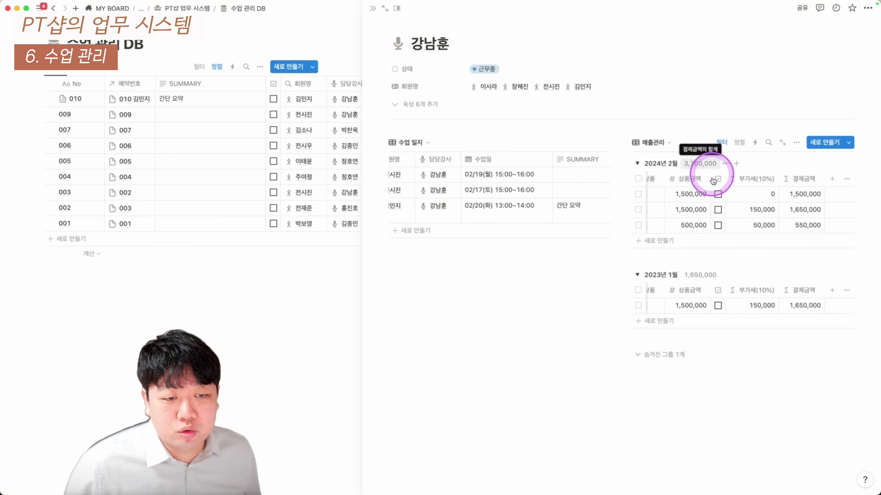
{"action": "scroll", "coordinate": [706, 176], "scroll_direction": "left", "scroll_amount": 5}
{"action": "scroll", "coordinate": [558, 198], "scroll_direction": "left", "scroll_amount": 5}
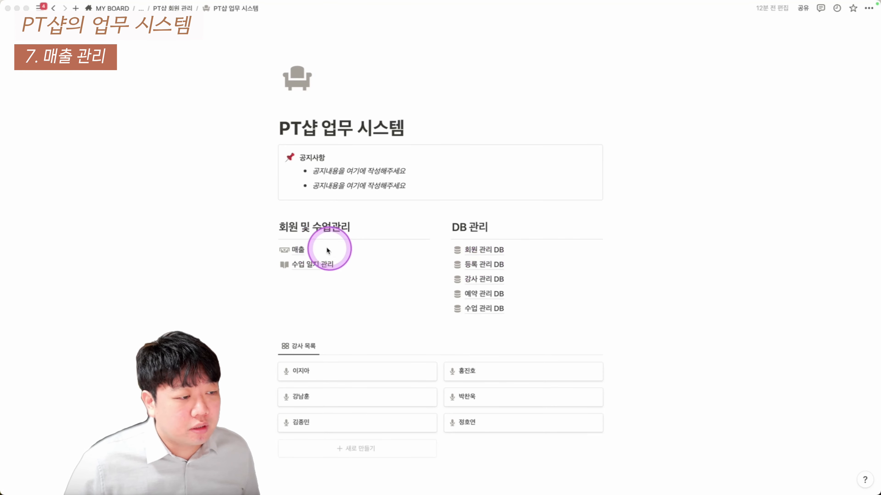
{"action": "left_click", "coordinate": [298, 250]}
{"action": "left_click", "coordinate": [57, 153]}
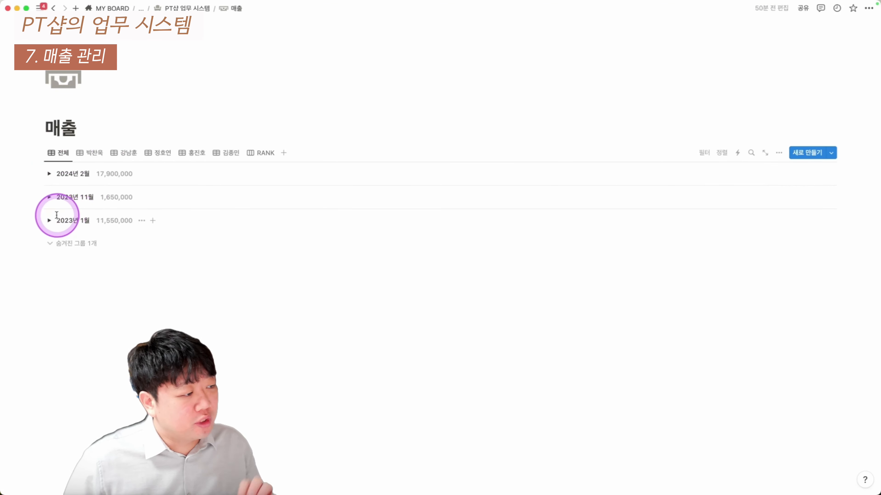
{"action": "left_click", "coordinate": [50, 220]}
{"action": "scroll", "coordinate": [79, 243], "scroll_direction": "down", "scroll_amount": 1}
{"action": "left_click", "coordinate": [158, 142]}
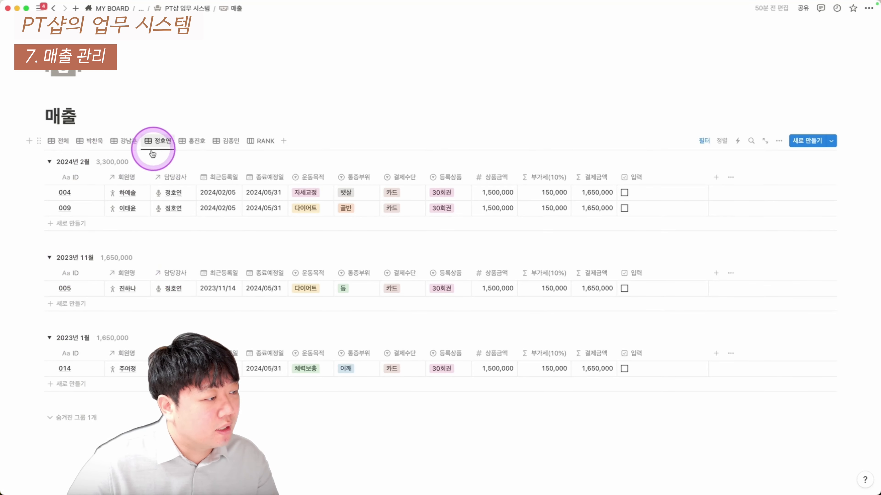
{"action": "left_click", "coordinate": [263, 141]}
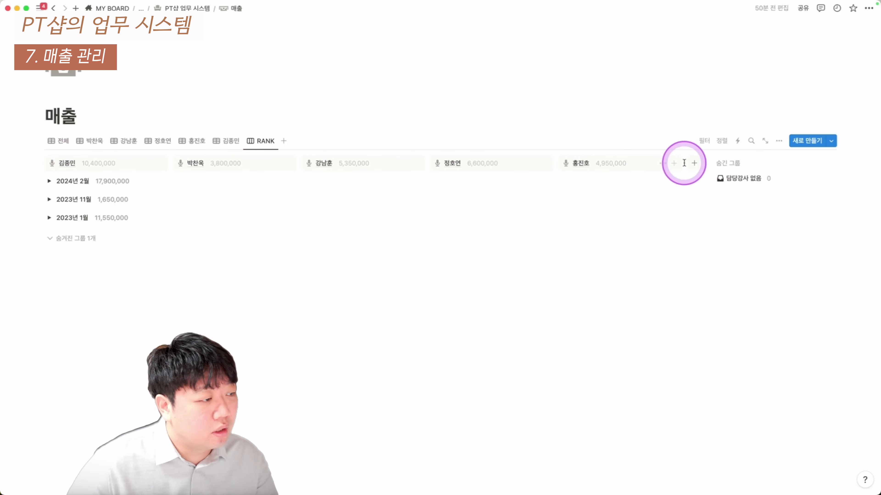
{"action": "left_click", "coordinate": [49, 182]}
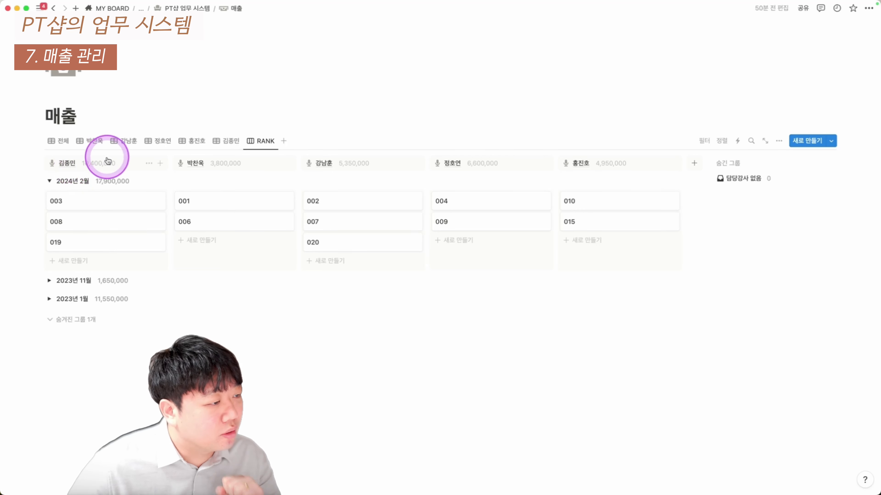
{"action": "left_click", "coordinate": [225, 142]}
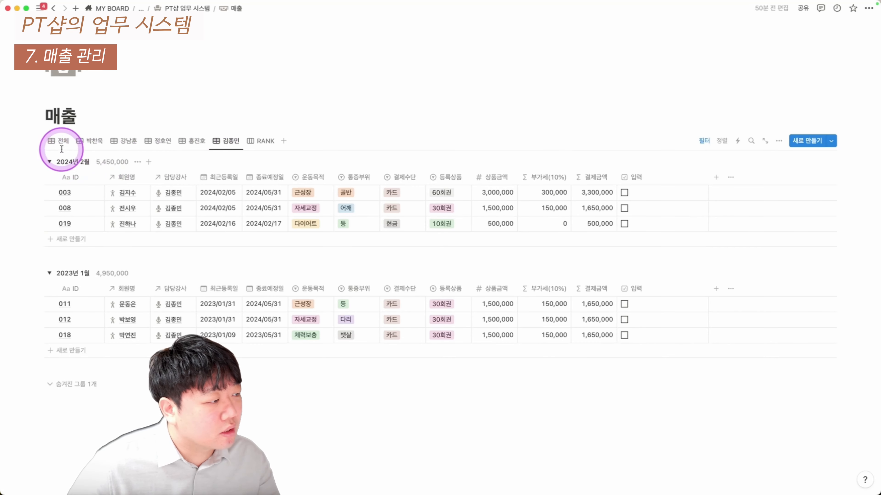
{"action": "left_click", "coordinate": [61, 140]}
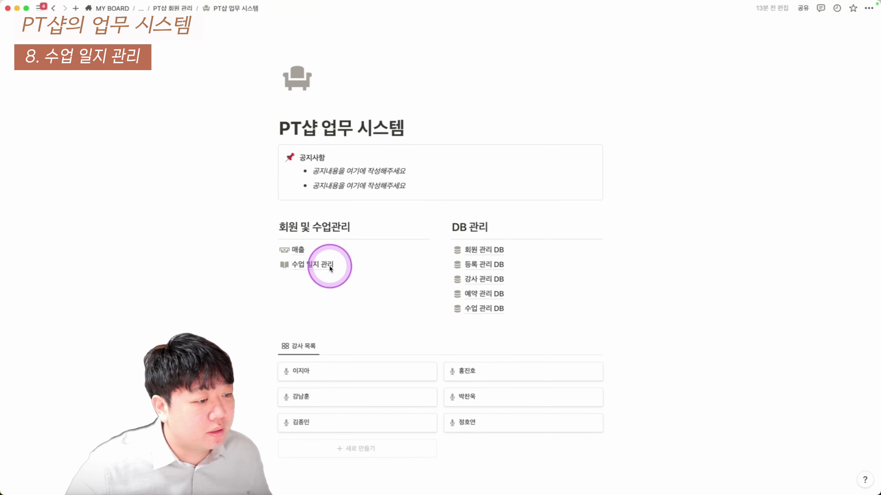
In 수업 일지 관리, turn off text wrapping for the 예약번호 column
{"action": "left_click", "coordinate": [330, 265]}
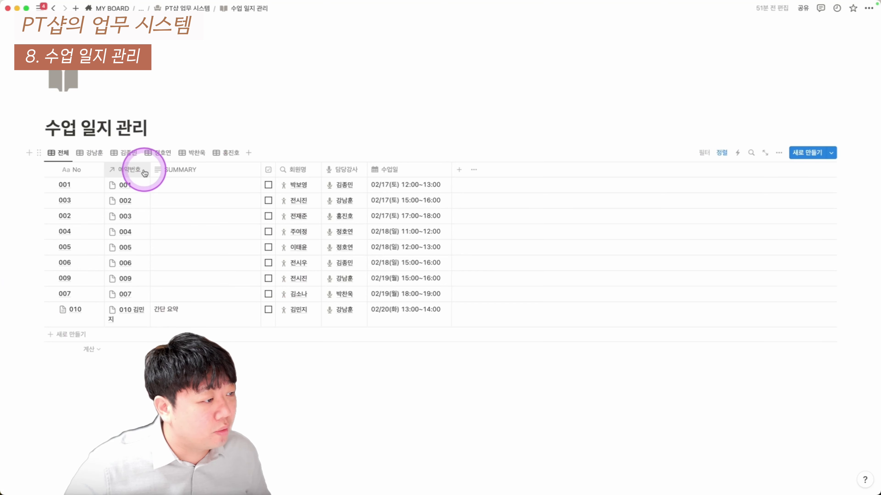
{"action": "left_click", "coordinate": [135, 169]}
{"action": "left_click", "coordinate": [173, 312]}
{"action": "left_click", "coordinate": [179, 328]}
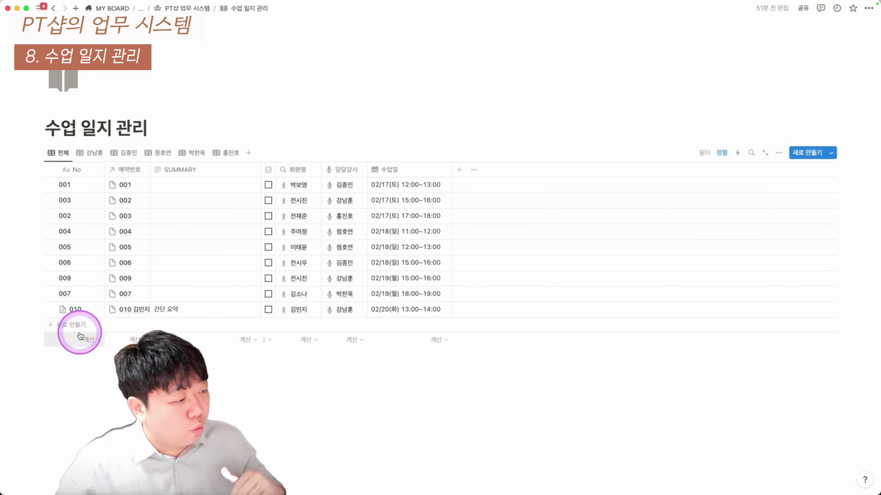
{"action": "left_click_drag", "start_coordinate": [346, 199], "coordinate": [338, 325]}
{"action": "left_click_drag", "start_coordinate": [300, 187], "coordinate": [291, 338]}
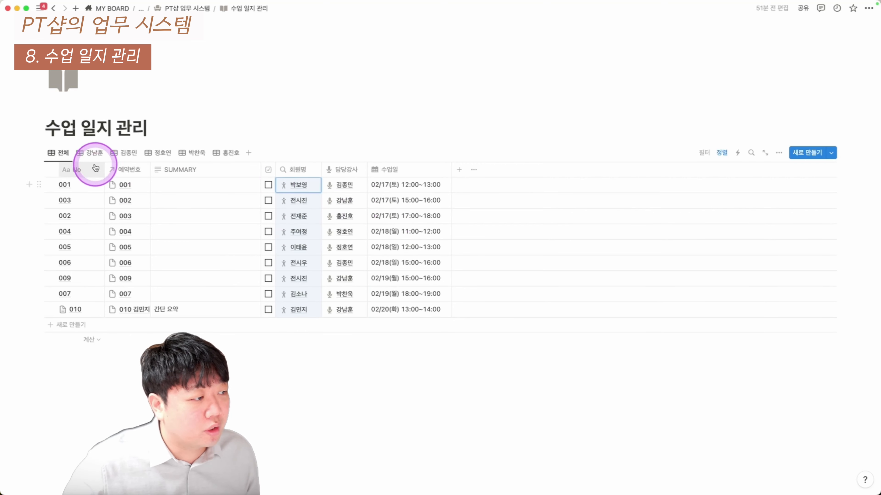
{"action": "left_click", "coordinate": [94, 155]}
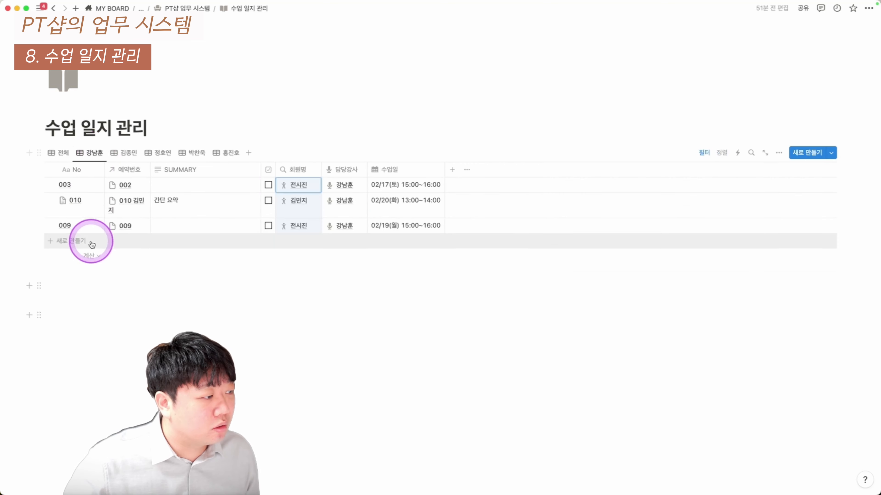
{"action": "left_click", "coordinate": [123, 153]}
{"action": "left_click", "coordinate": [158, 152]}
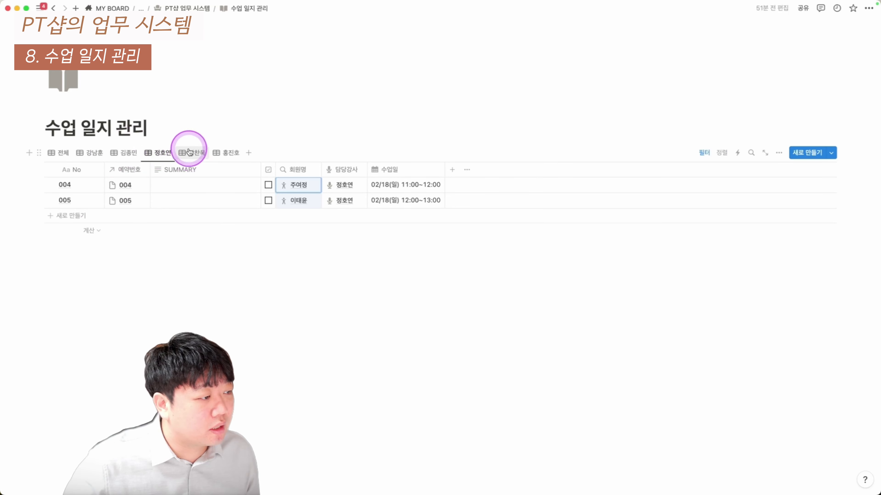
{"action": "left_click", "coordinate": [192, 152]}
{"action": "left_click", "coordinate": [226, 152]}
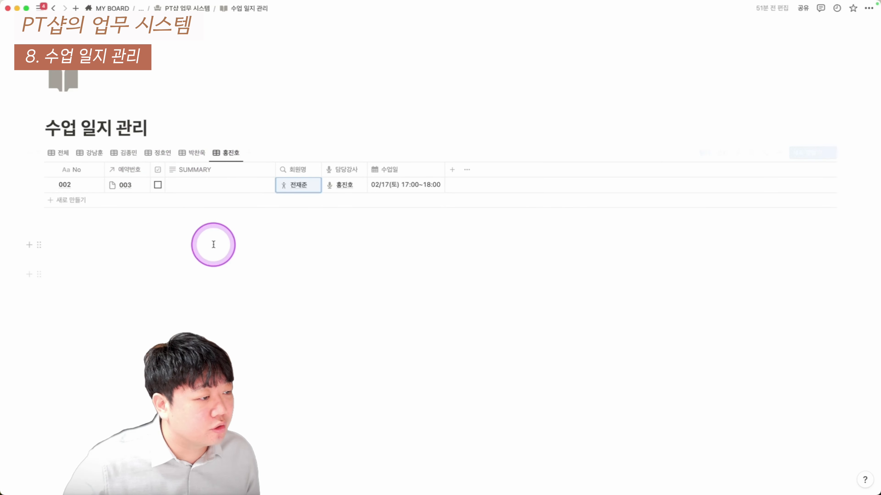
{"action": "left_click", "coordinate": [67, 156]}
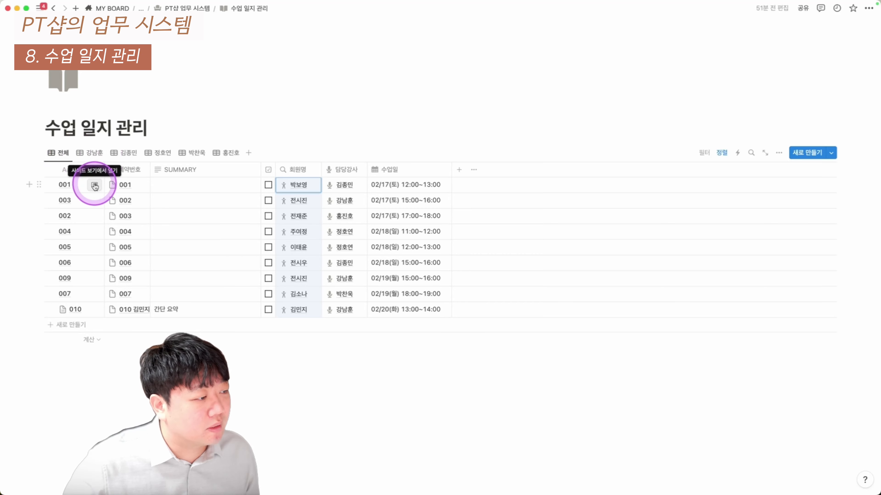
{"action": "left_click", "coordinate": [95, 186]}
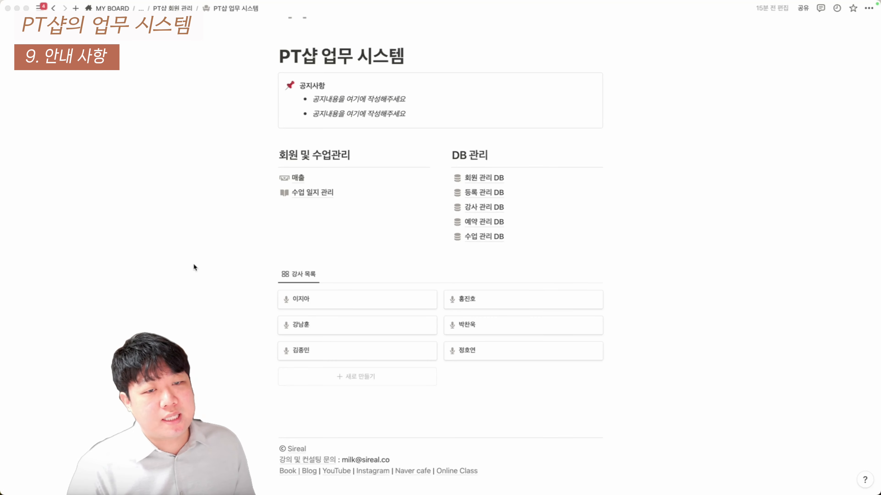
{"action": "left_click", "coordinate": [312, 192]}
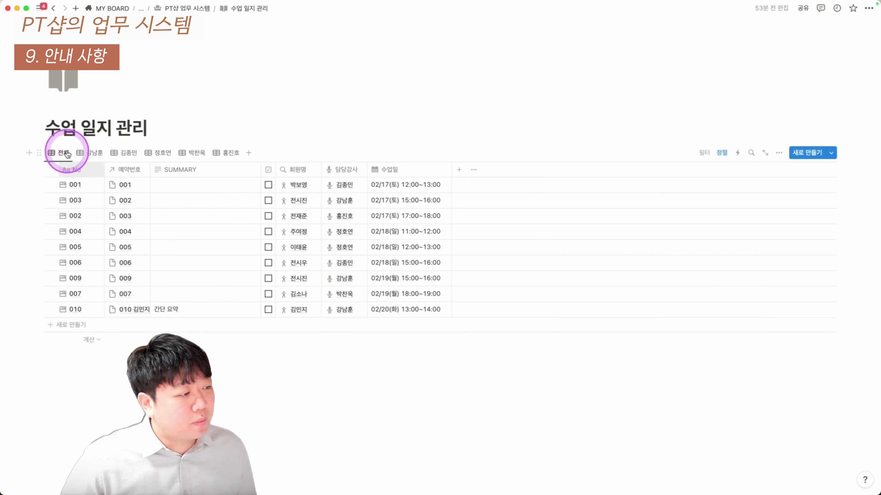
{"action": "left_click_drag", "start_coordinate": [88, 201], "coordinate": [568, 329]}
{"action": "left_click", "coordinate": [89, 152]}
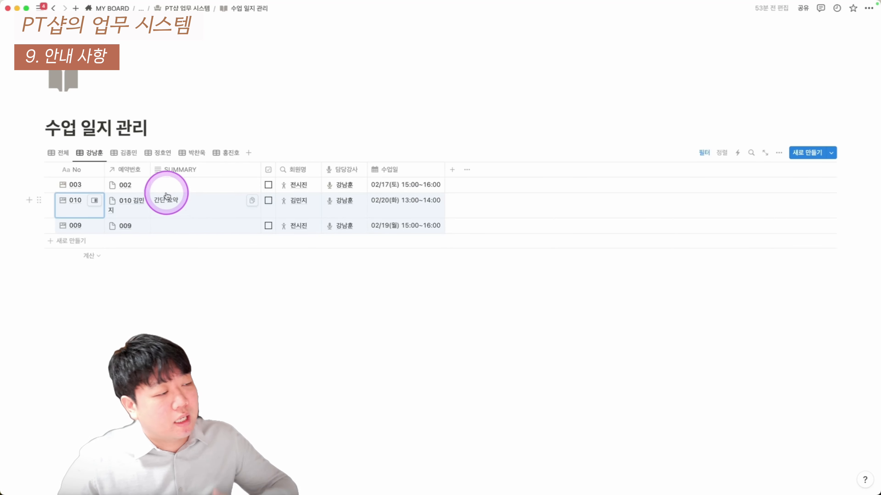
{"action": "left_click", "coordinate": [125, 153]}
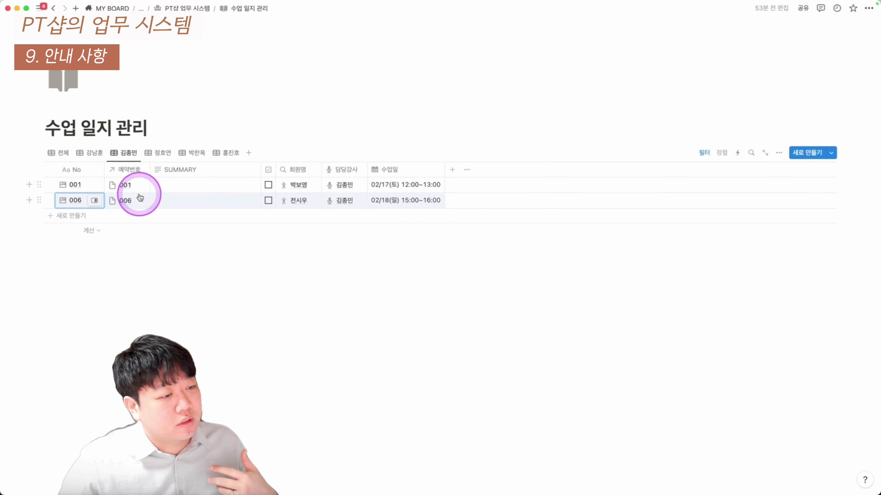
{"action": "left_click", "coordinate": [161, 155]}
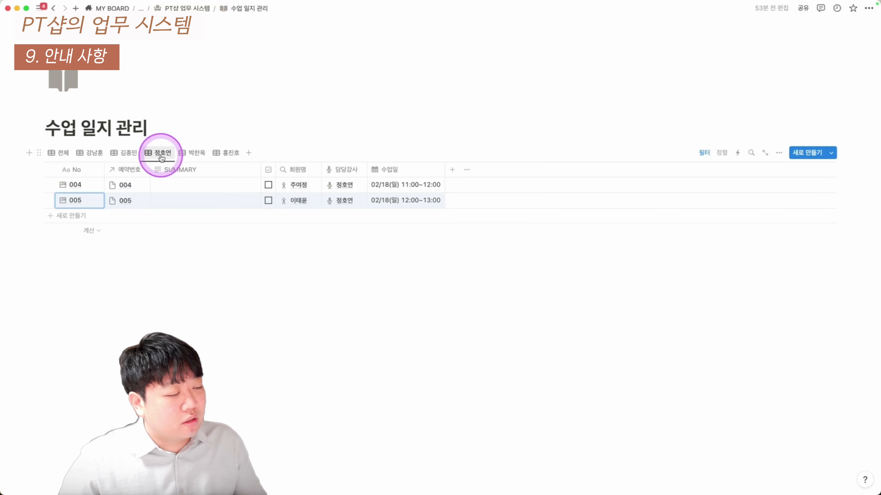
{"action": "left_click", "coordinate": [138, 155]}
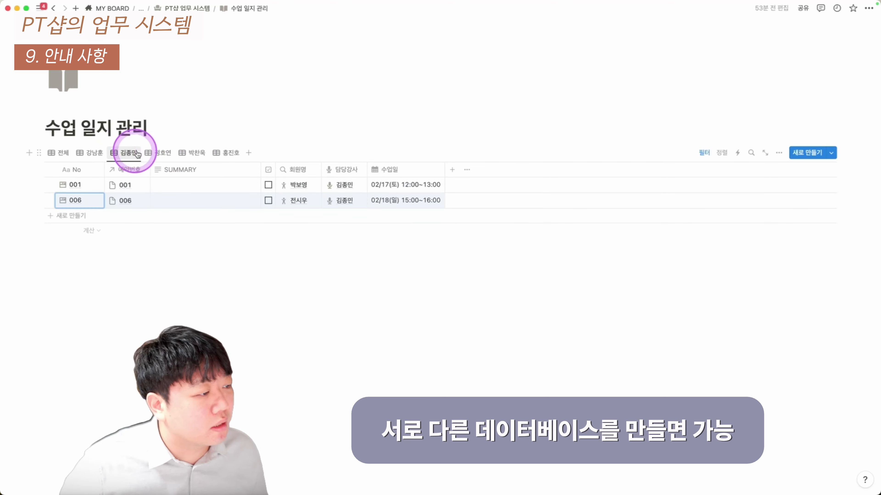
{"action": "left_click", "coordinate": [196, 153]}
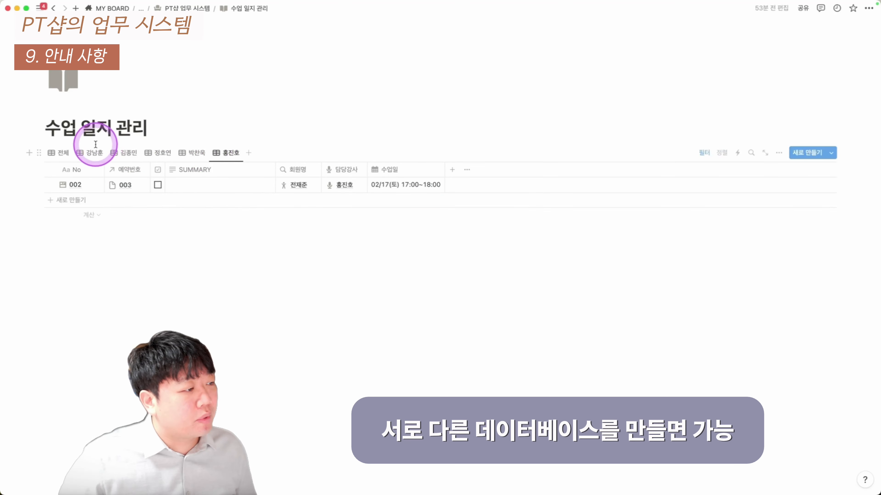
{"action": "left_click", "coordinate": [91, 153]}
{"action": "left_click", "coordinate": [173, 155]}
{"action": "left_click", "coordinate": [192, 153]}
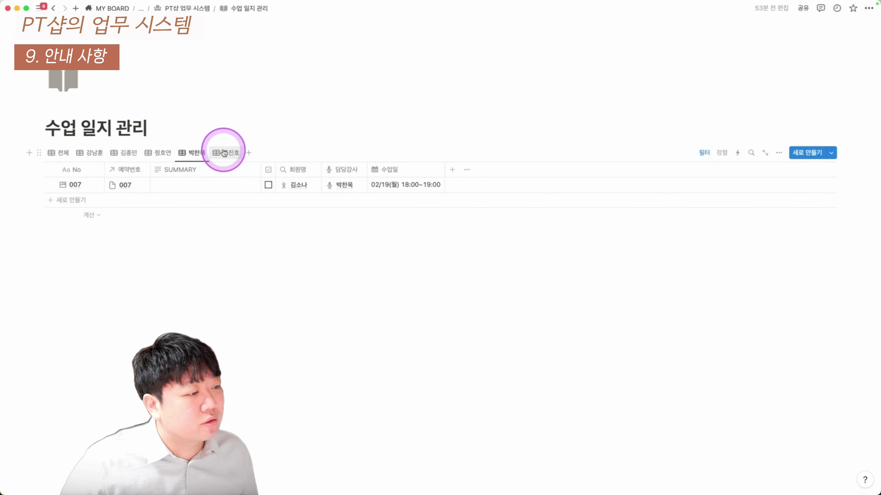
{"action": "left_click", "coordinate": [225, 152]}
{"action": "left_click", "coordinate": [63, 153]}
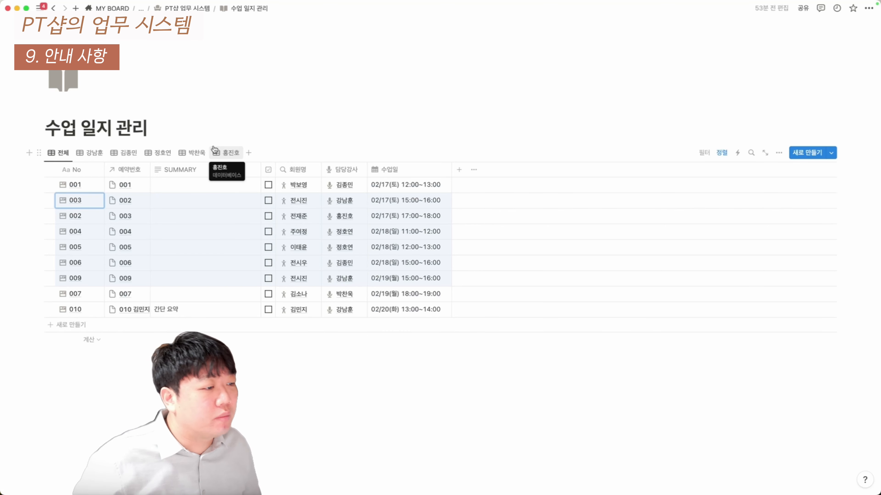
{"action": "left_click", "coordinate": [90, 155]}
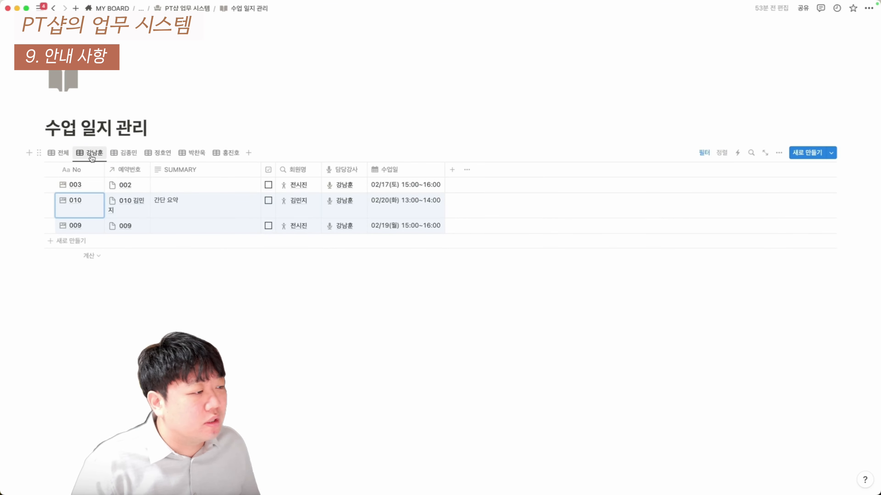
{"action": "left_click", "coordinate": [91, 156]}
{"action": "left_click", "coordinate": [124, 154]}
{"action": "left_click", "coordinate": [131, 152]}
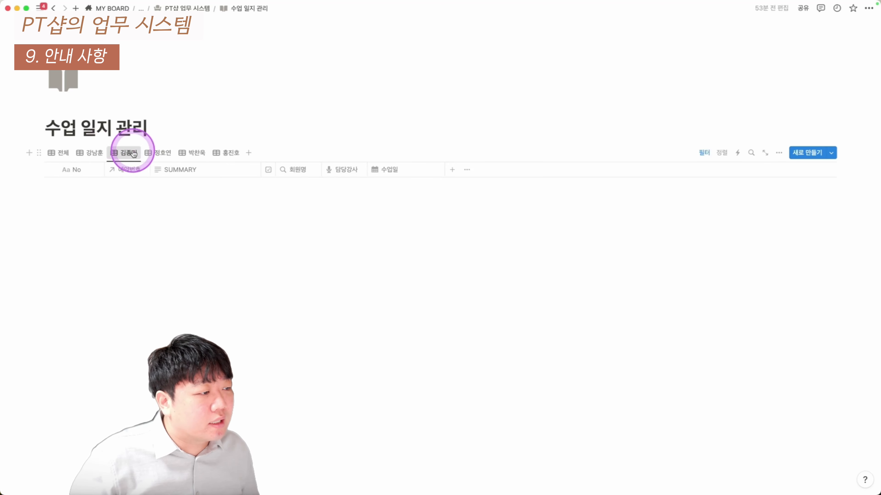
{"action": "left_click", "coordinate": [159, 152]}
{"action": "left_click", "coordinate": [206, 153]}
{"action": "left_click", "coordinate": [227, 154]}
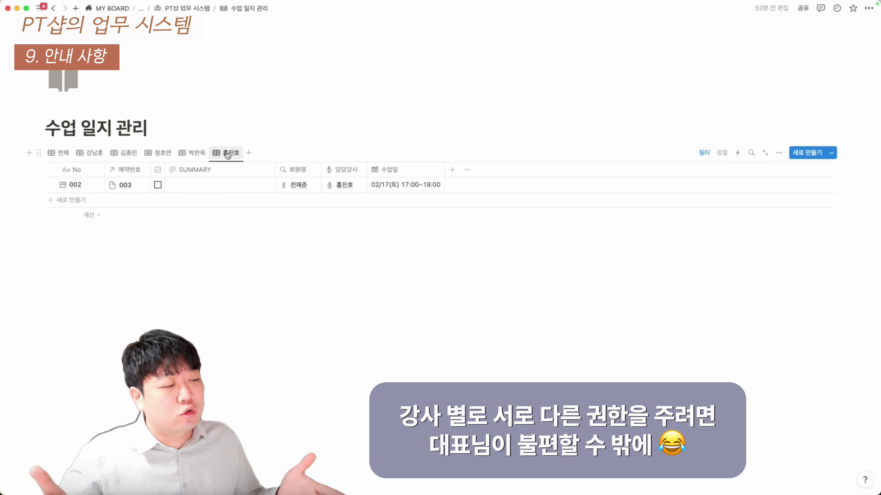
{"action": "left_click", "coordinate": [206, 153]}
{"action": "left_click", "coordinate": [88, 153]}
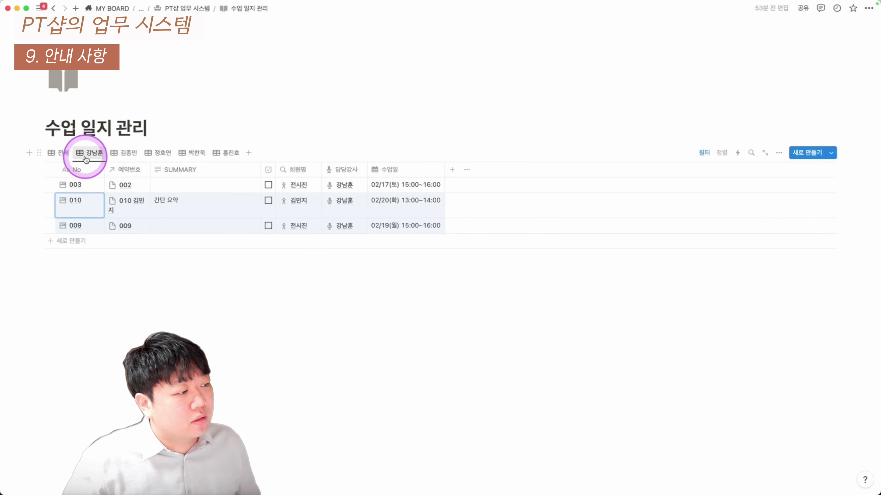
{"action": "left_click", "coordinate": [122, 154]}
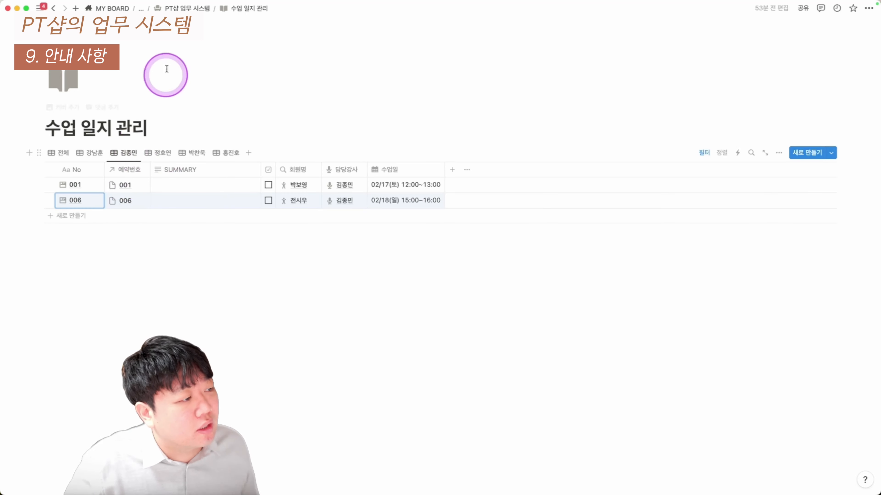
{"action": "left_click", "coordinate": [187, 8]}
{"action": "scroll", "coordinate": [140, 220], "scroll_direction": "down", "scroll_amount": 3}
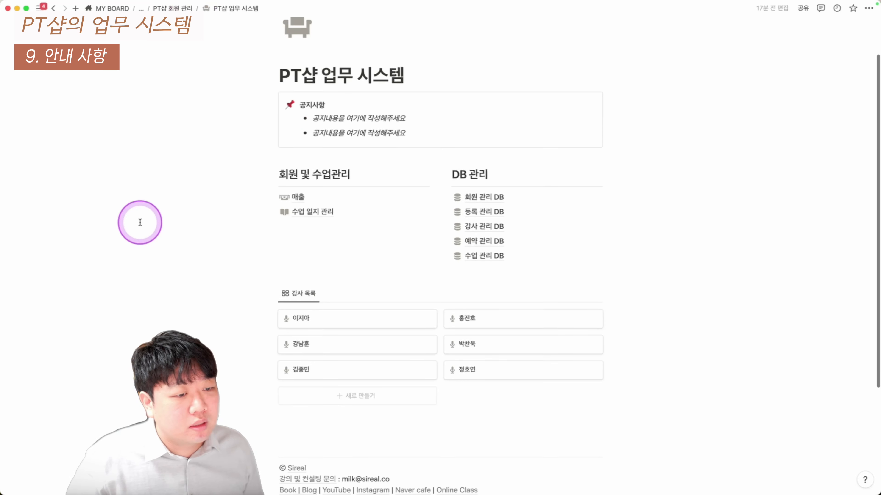